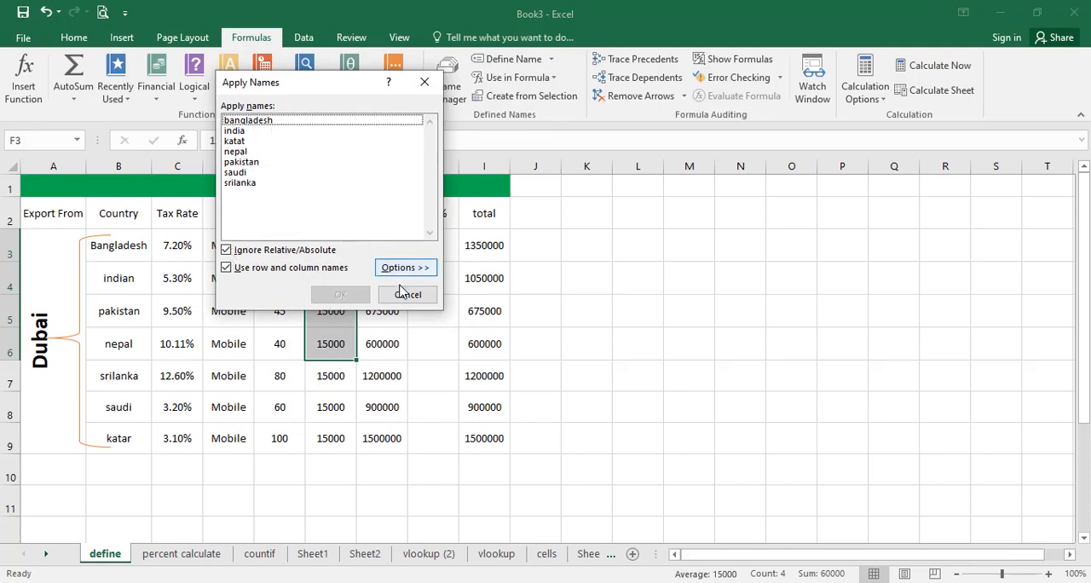
Close the Apply Names dialog and examine the price, quantity and tax rate cells in the Bangladesh row.
{"action": "left_click", "coordinate": [404, 295]}
{"action": "left_click", "coordinate": [330, 245]}
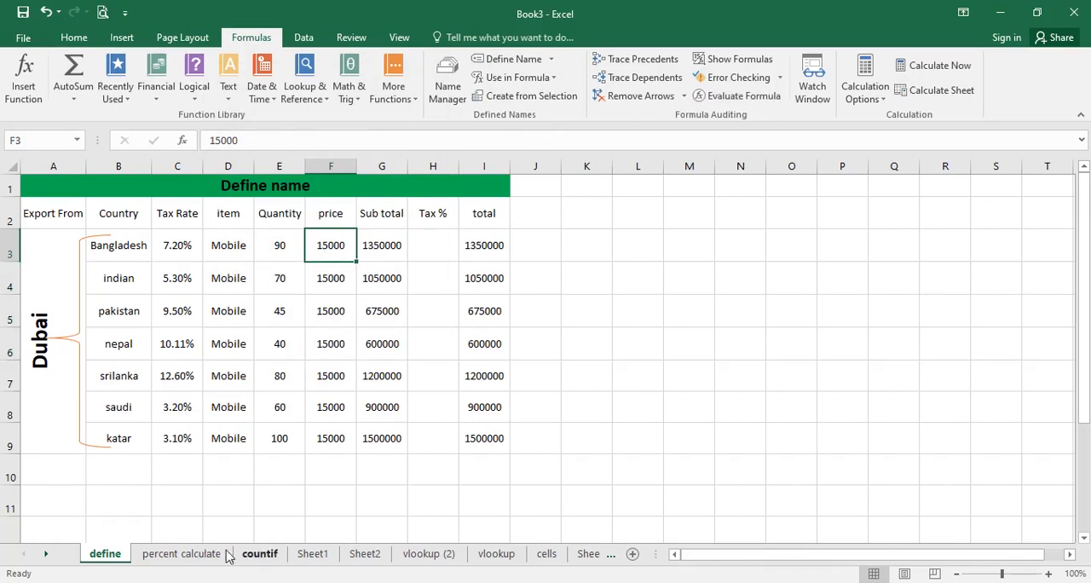
{"action": "left_click", "coordinate": [268, 253]}
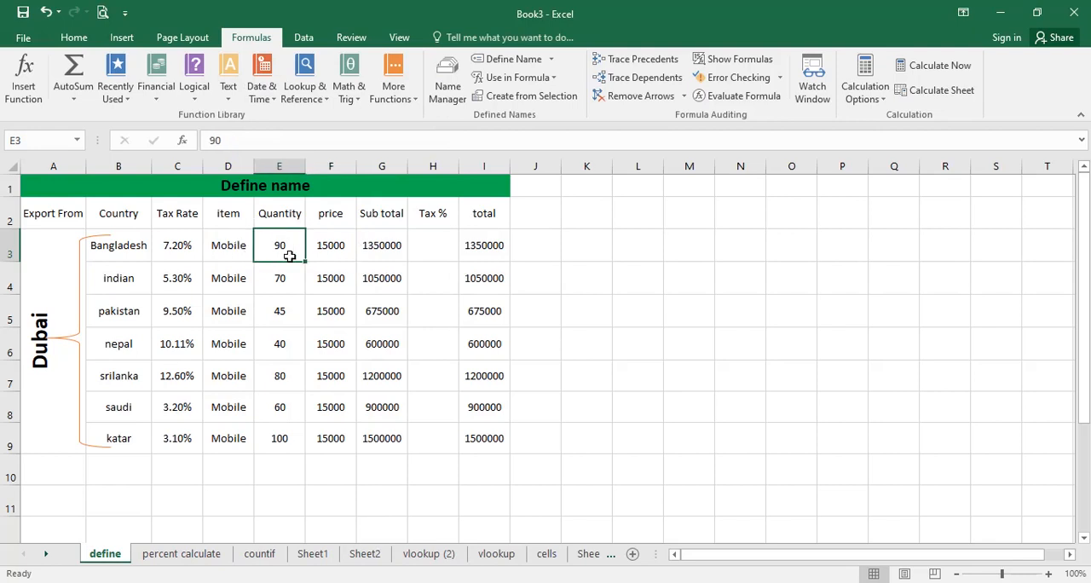
{"action": "left_click", "coordinate": [194, 247]}
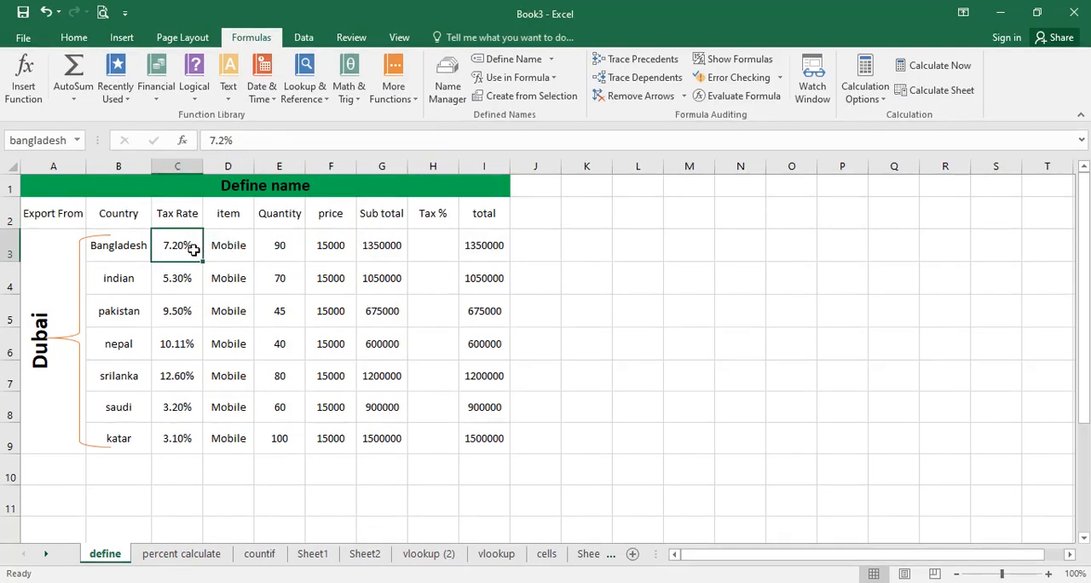
{"action": "left_click_drag", "start_coordinate": [179, 247], "coordinate": [177, 272]}
{"action": "left_click", "coordinate": [174, 245]}
Go to the Table4 named range and return to the define sheet.
{"action": "left_click", "coordinate": [77, 140]}
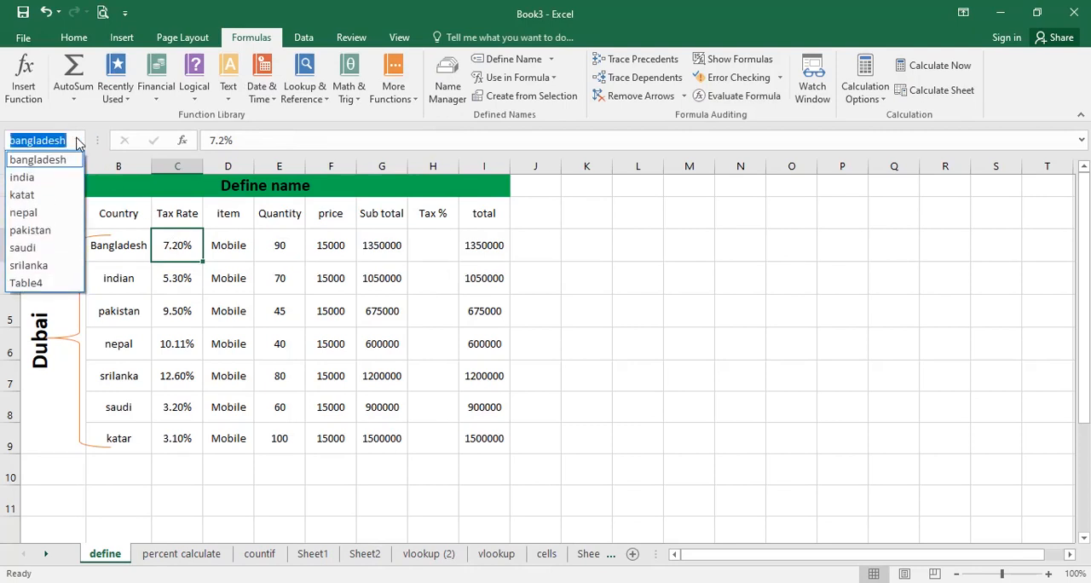
{"action": "left_click", "coordinate": [40, 285]}
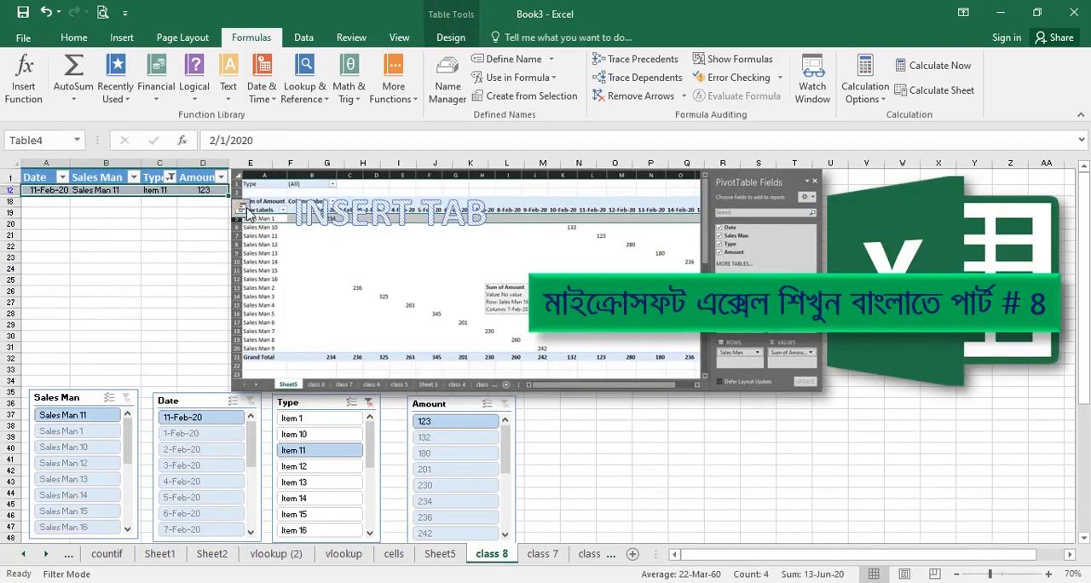
{"action": "left_click", "coordinate": [23, 556]}
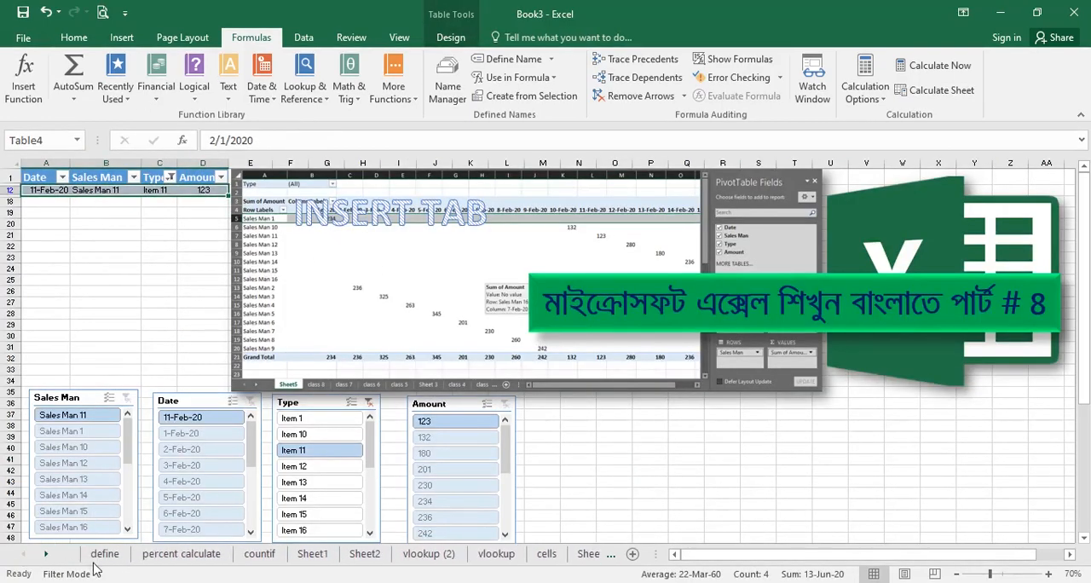
{"action": "left_click", "coordinate": [99, 554]}
Check the defined name assigned to the Bangladesh tax rate cell, C3.
{"action": "left_click", "coordinate": [185, 248]}
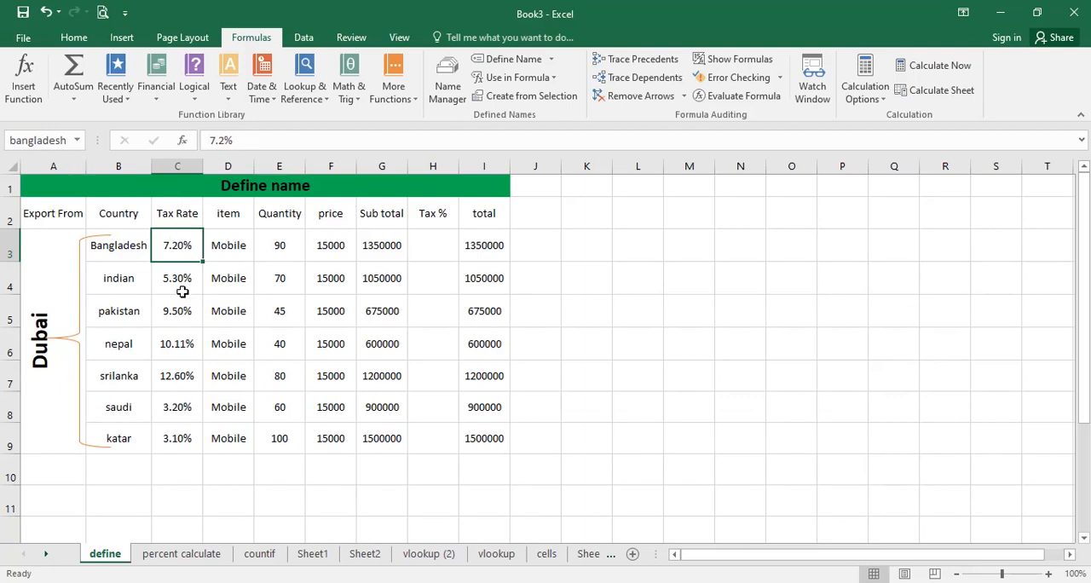
{"action": "left_click", "coordinate": [134, 246]}
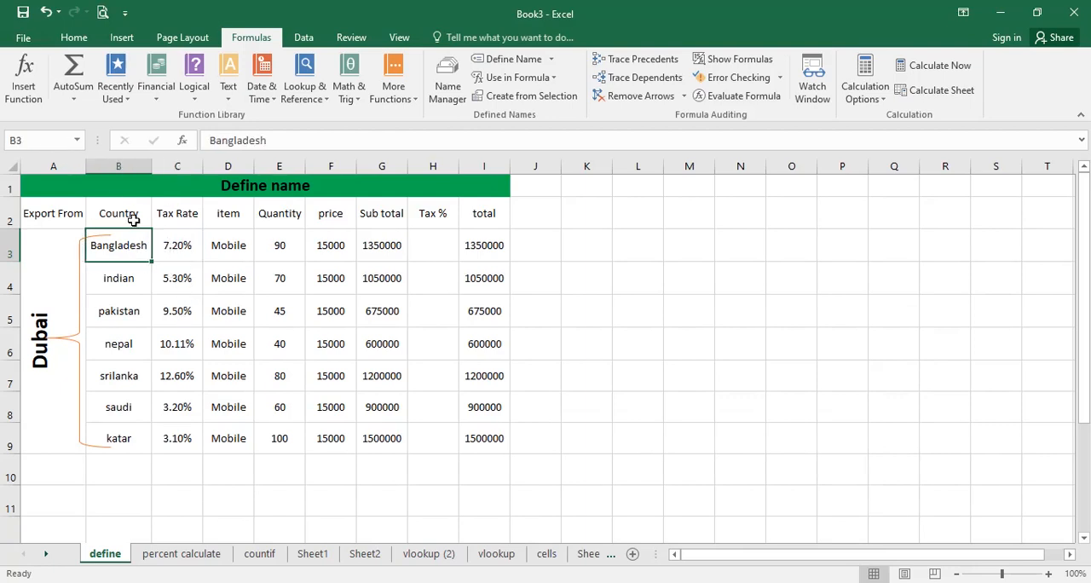
{"action": "left_click", "coordinate": [192, 255]}
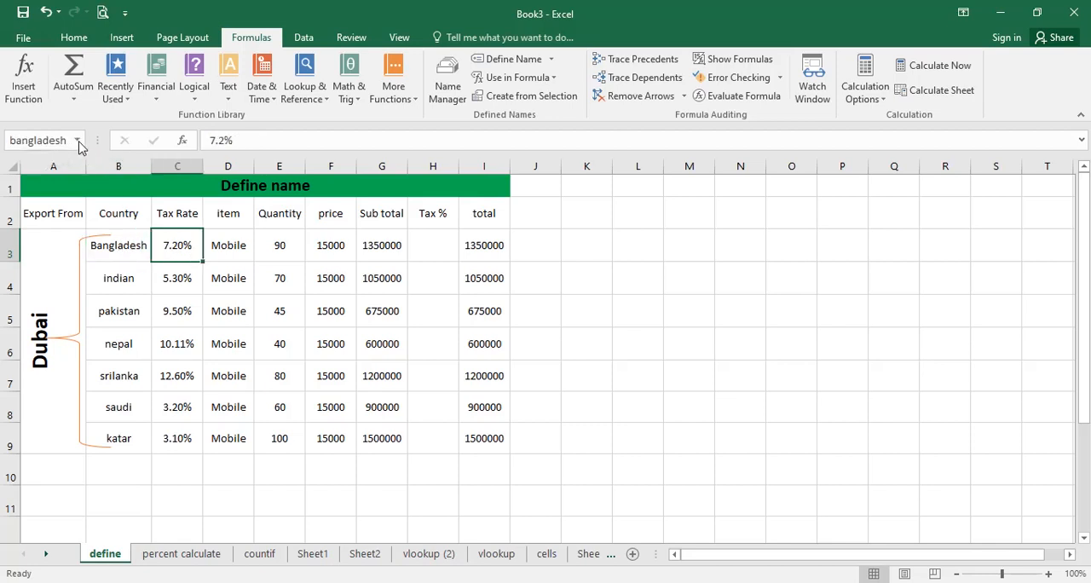
{"action": "left_click", "coordinate": [77, 143]}
{"action": "left_click", "coordinate": [175, 245]}
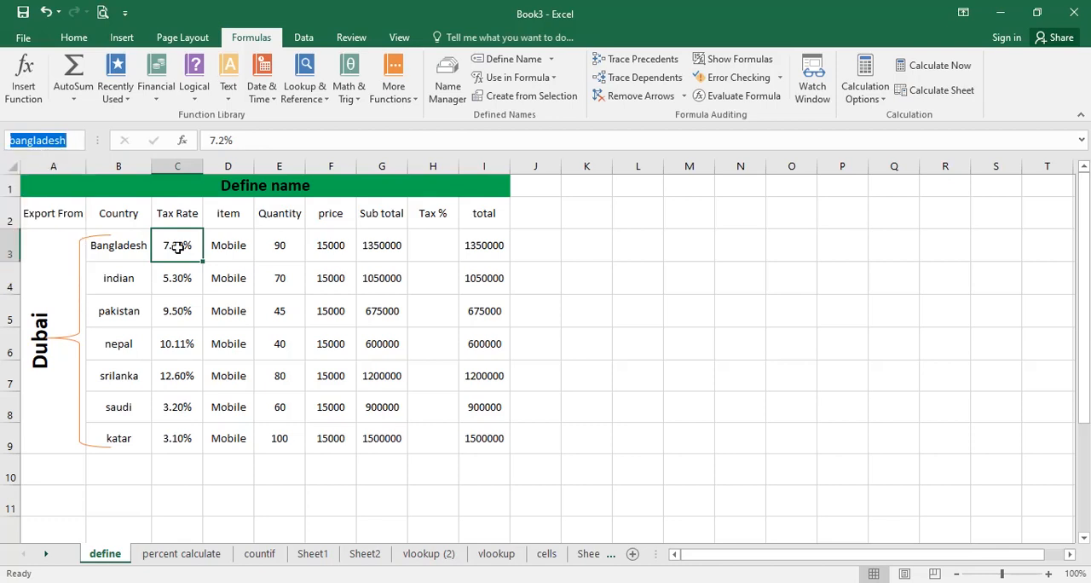
{"action": "left_click", "coordinate": [176, 245]}
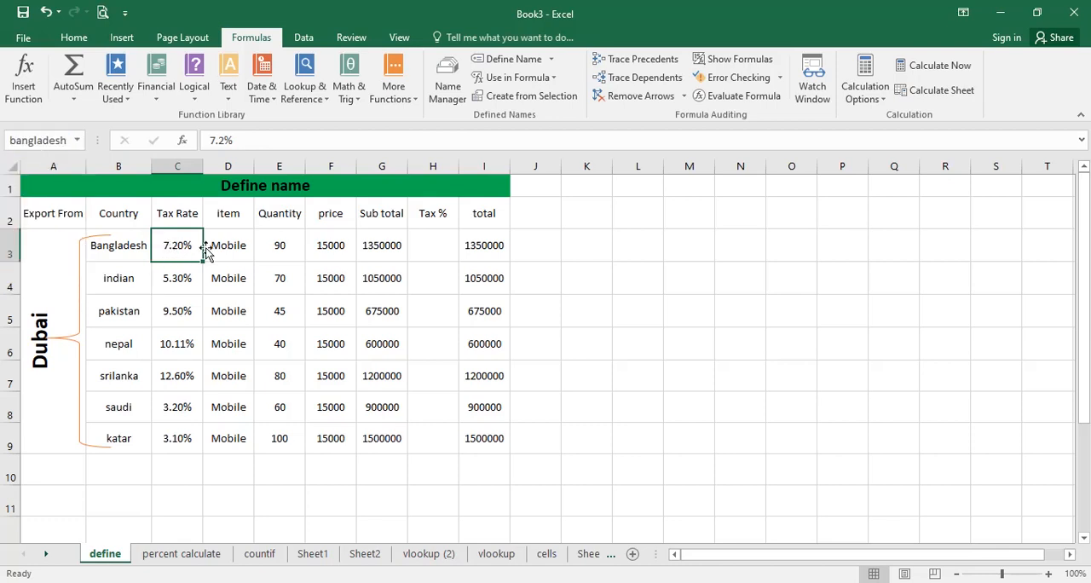
Review the Bangladesh row's tax rate and item, and the countries listed in the Country column.
{"action": "left_click", "coordinate": [295, 290]}
{"action": "left_click", "coordinate": [169, 247]}
{"action": "left_click", "coordinate": [546, 257]}
{"action": "left_click", "coordinate": [424, 245]}
{"action": "left_click", "coordinate": [173, 251]}
{"action": "left_click", "coordinate": [144, 245]}
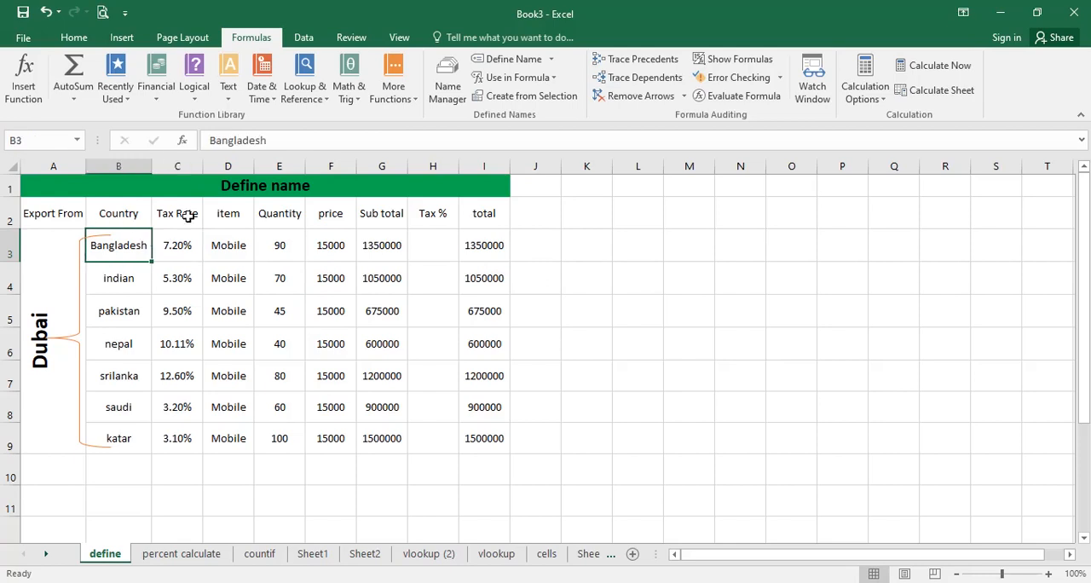
{"action": "left_click", "coordinate": [176, 244]}
{"action": "left_click", "coordinate": [223, 250]}
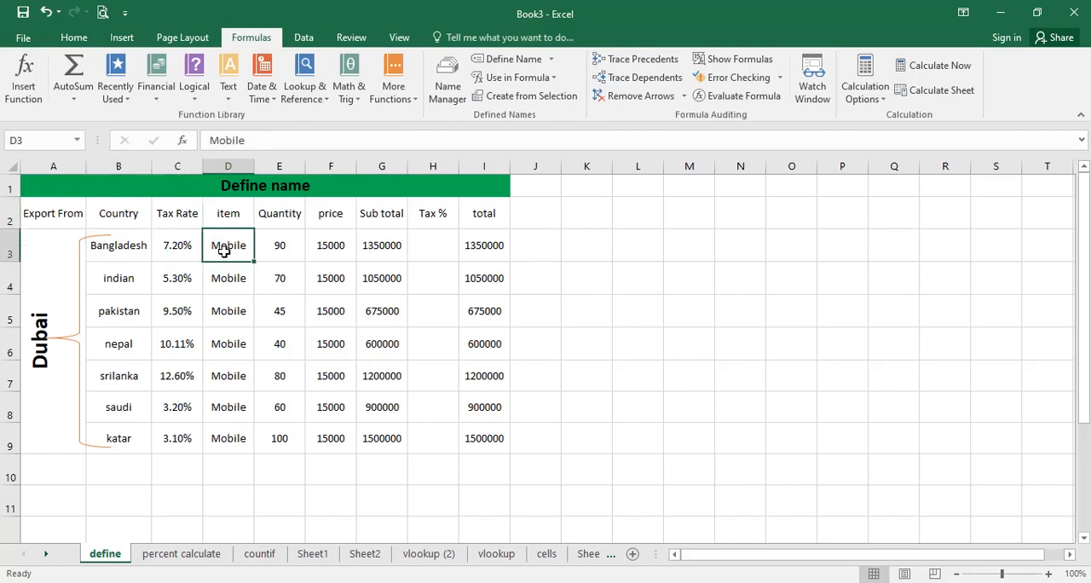
{"action": "left_click", "coordinate": [35, 307]}
{"action": "left_click", "coordinate": [226, 246]}
{"action": "mouse_move", "coordinate": [225, 246]}
{"action": "left_mouse_down"}
{"action": "mouse_move", "coordinate": [226, 280]}
{"action": "mouse_move", "coordinate": [236, 278]}
{"action": "mouse_move", "coordinate": [238, 253]}
{"action": "left_mouse_up"}
{"action": "left_click", "coordinate": [124, 287]}
{"action": "left_click", "coordinate": [125, 316]}
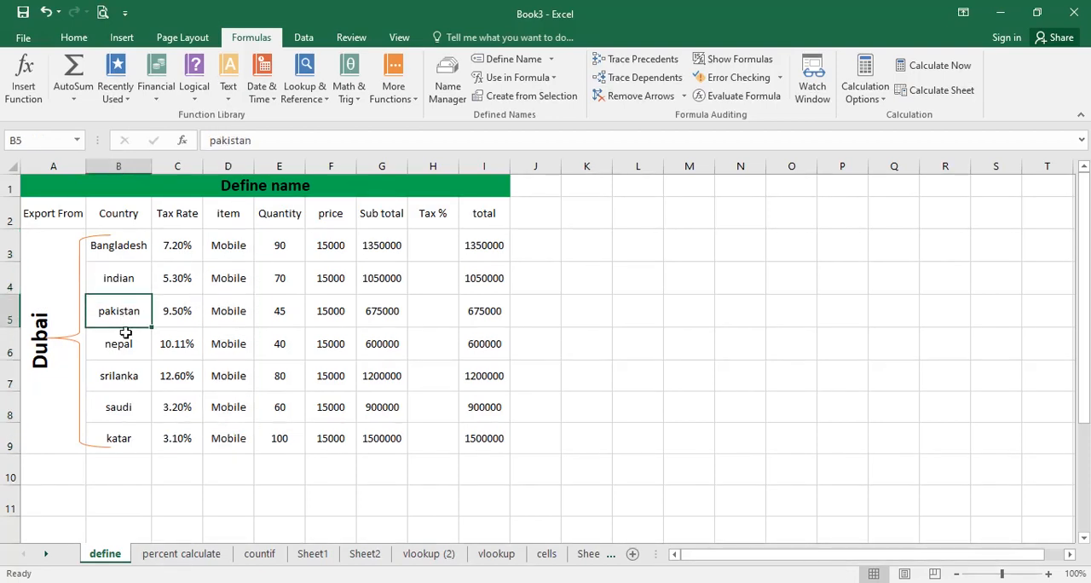
{"action": "left_click", "coordinate": [125, 350]}
{"action": "left_click", "coordinate": [118, 411]}
{"action": "left_click", "coordinate": [124, 435]}
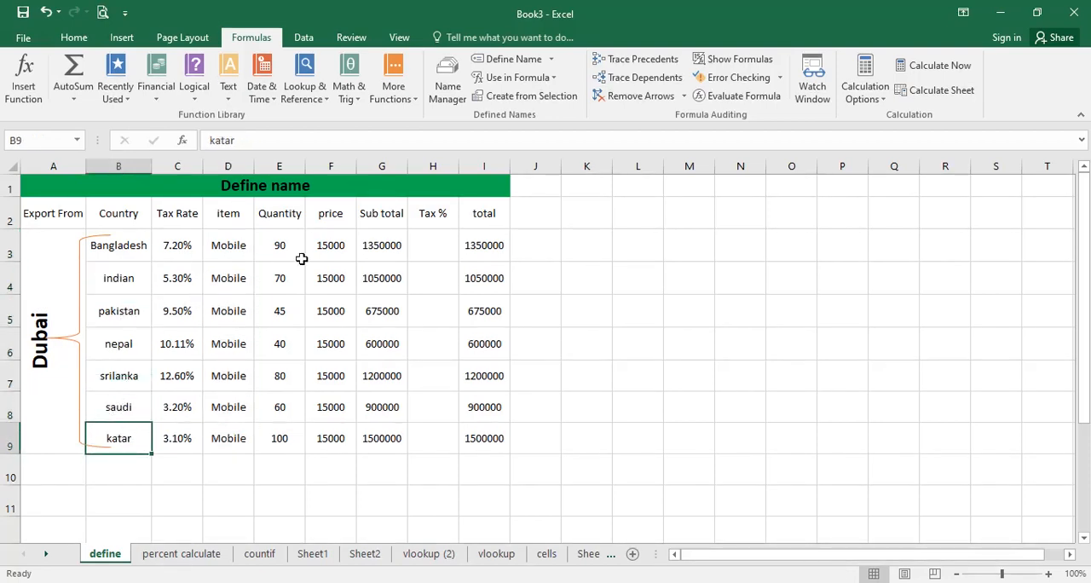
Examine the Bangladesh row's quantity, price, Sub total and total formulas, and the empty Tax % range H3:H9.
{"action": "mouse_move", "coordinate": [294, 251]}
{"action": "left_mouse_down"}
{"action": "mouse_move", "coordinate": [281, 436]}
{"action": "mouse_move", "coordinate": [285, 241]}
{"action": "left_mouse_up"}
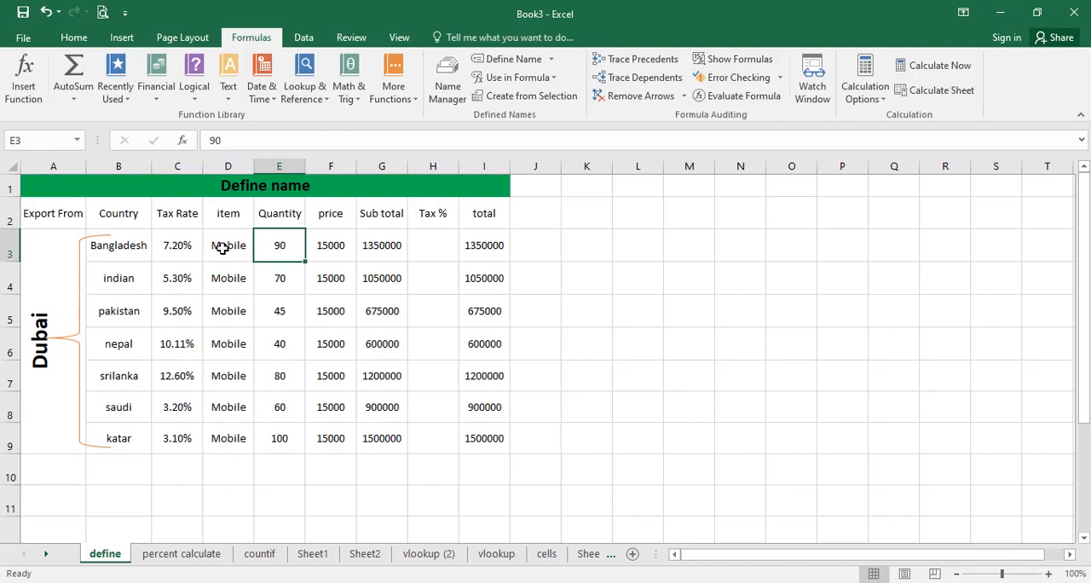
{"action": "left_click", "coordinate": [176, 253]}
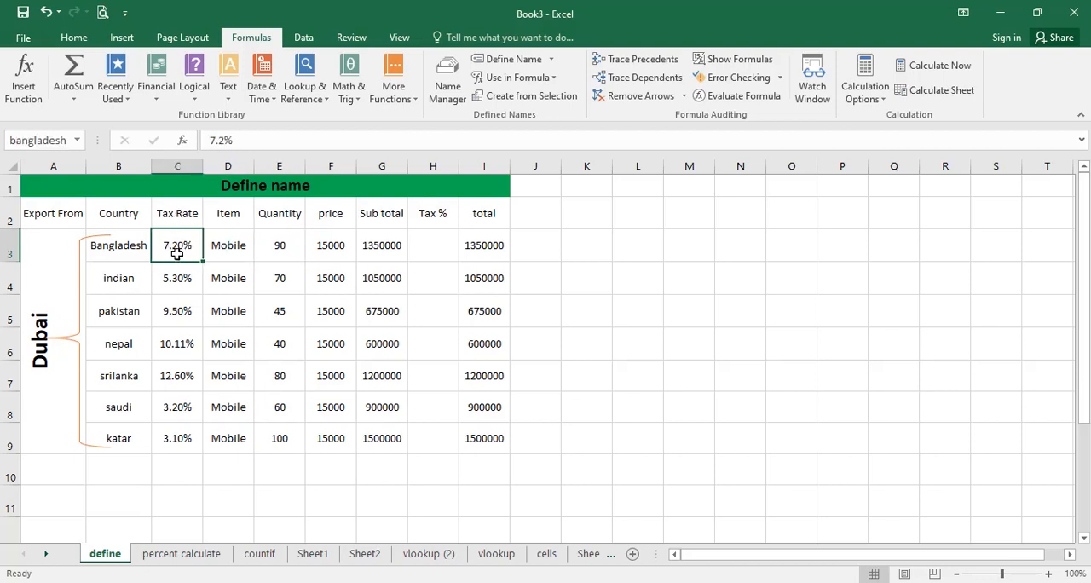
{"action": "left_click", "coordinate": [329, 216]}
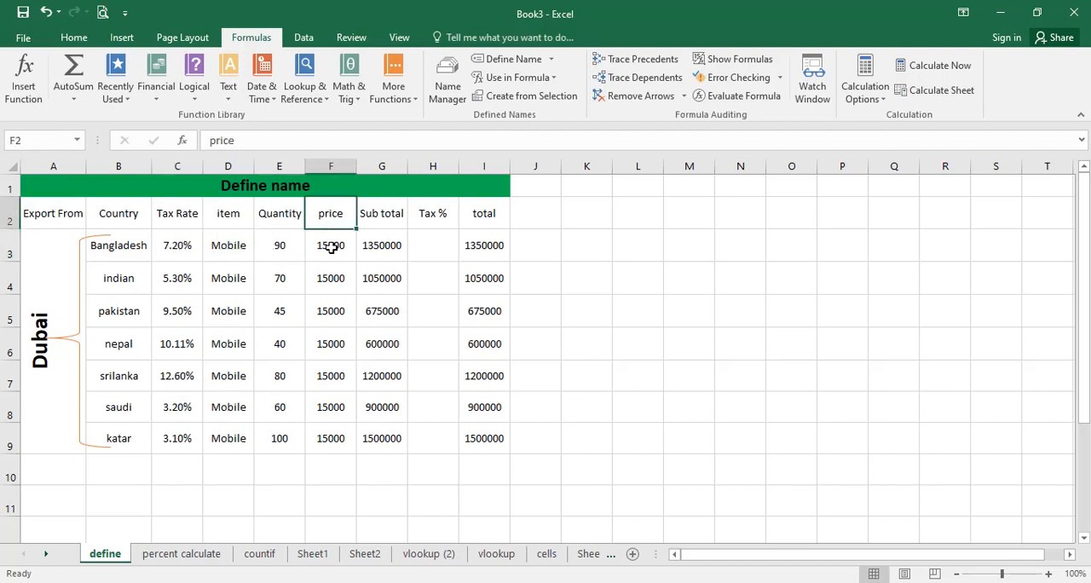
{"action": "left_click", "coordinate": [333, 245]}
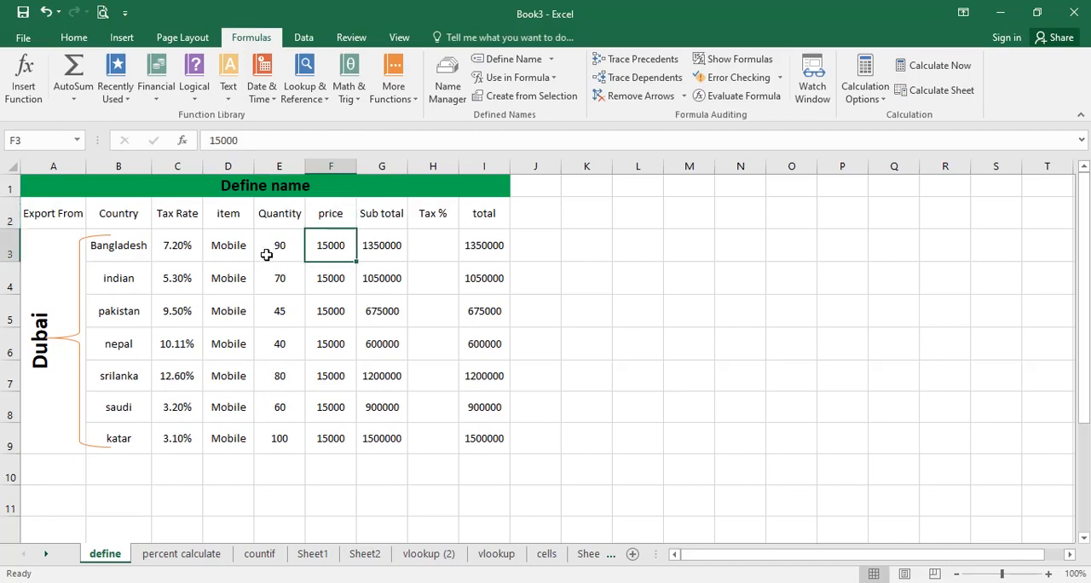
{"action": "left_click", "coordinate": [382, 264]}
{"action": "left_click", "coordinate": [383, 247]}
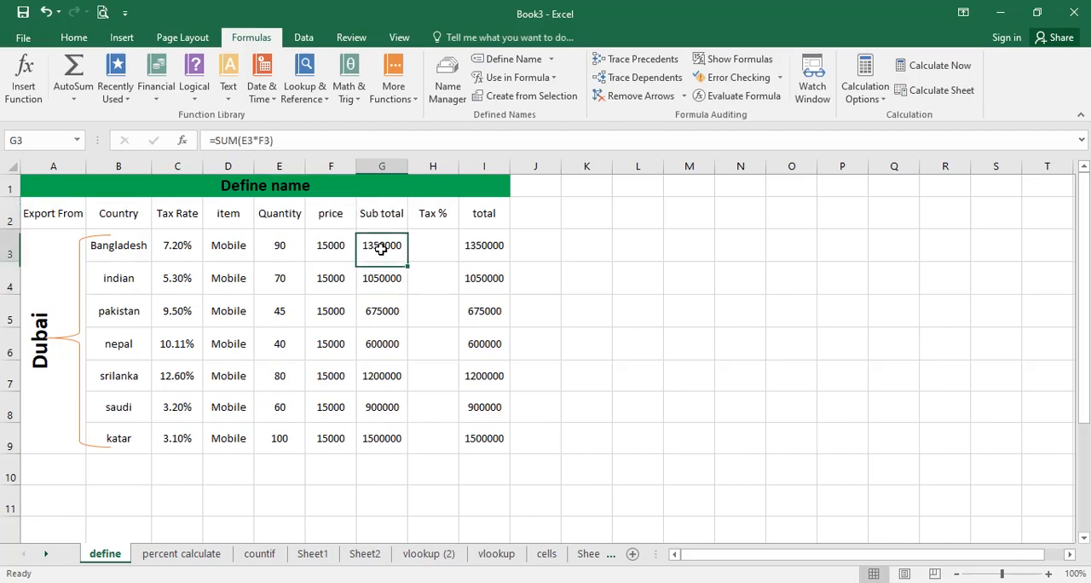
{"action": "left_click", "coordinate": [304, 245]}
{"action": "left_click", "coordinate": [315, 245]}
{"action": "left_click", "coordinate": [377, 244]}
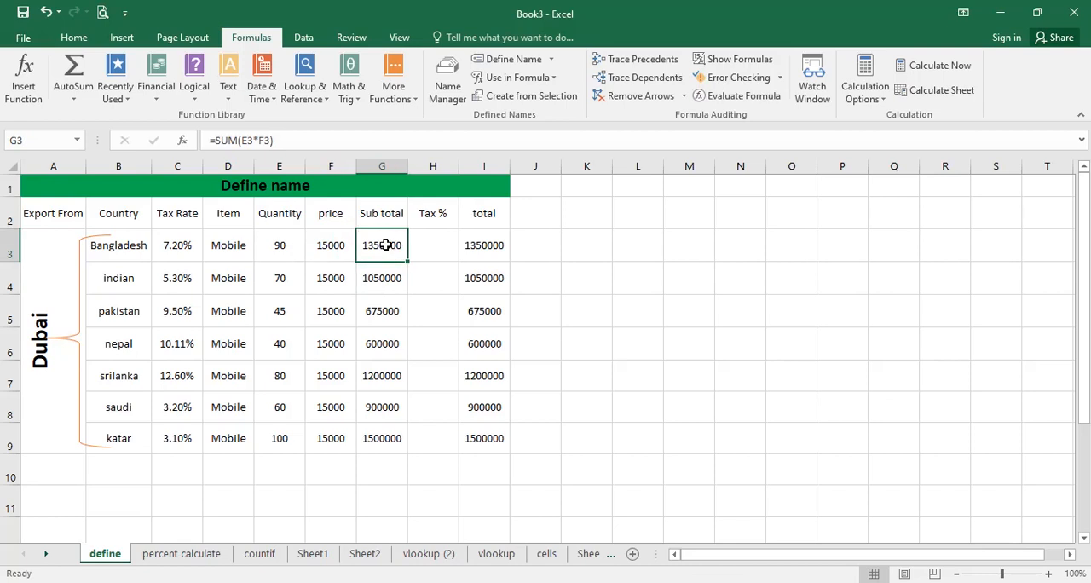
{"action": "left_click", "coordinate": [473, 238]}
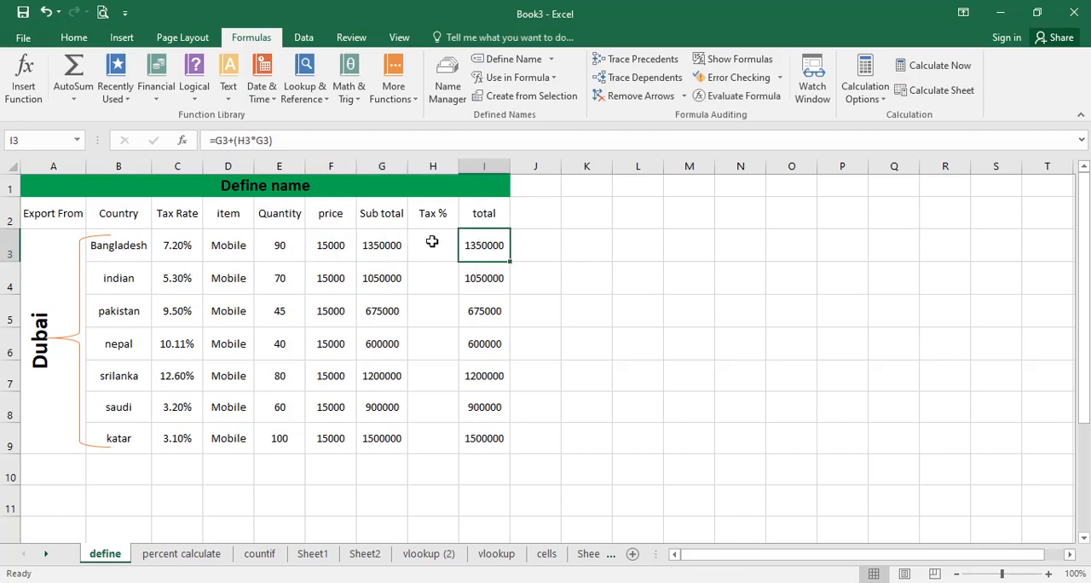
{"action": "left_click", "coordinate": [432, 242]}
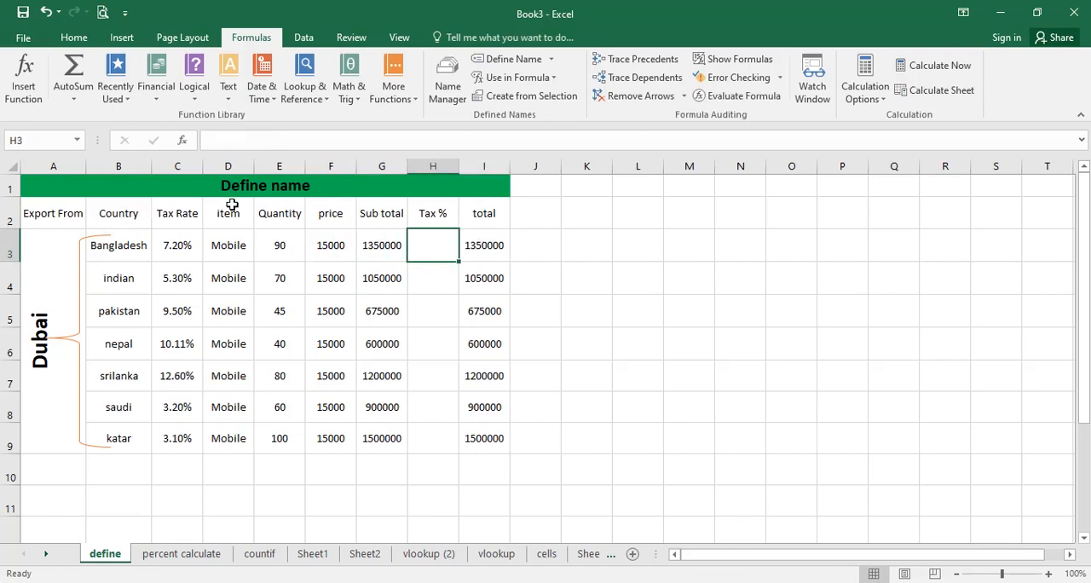
{"action": "left_click_drag", "start_coordinate": [426, 241], "coordinate": [424, 438]}
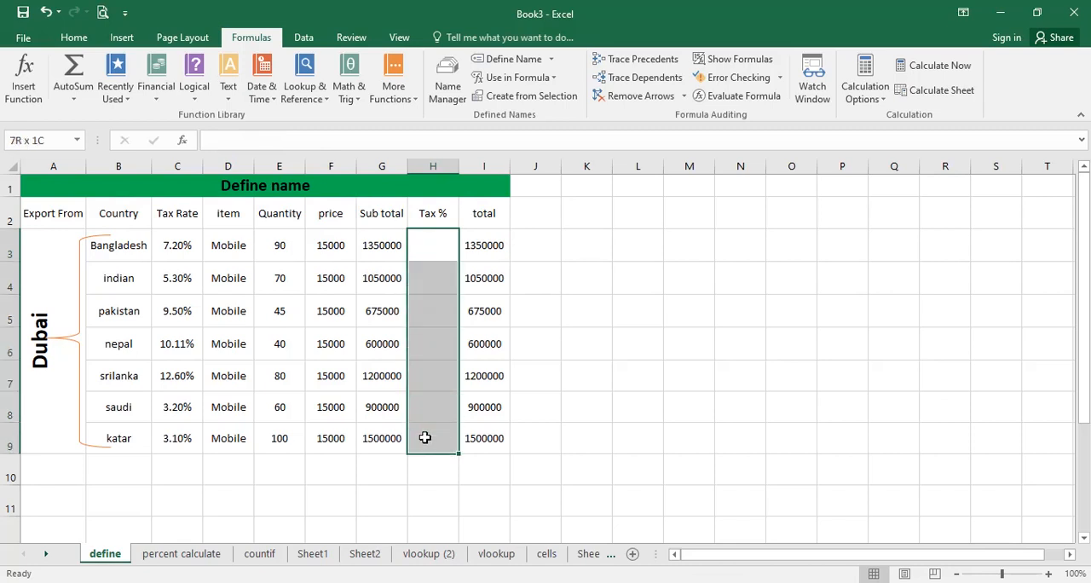
Enter 10% as the Bangladesh row's Tax % in H3 and check the row's total formula.
{"action": "left_click", "coordinate": [445, 241]}
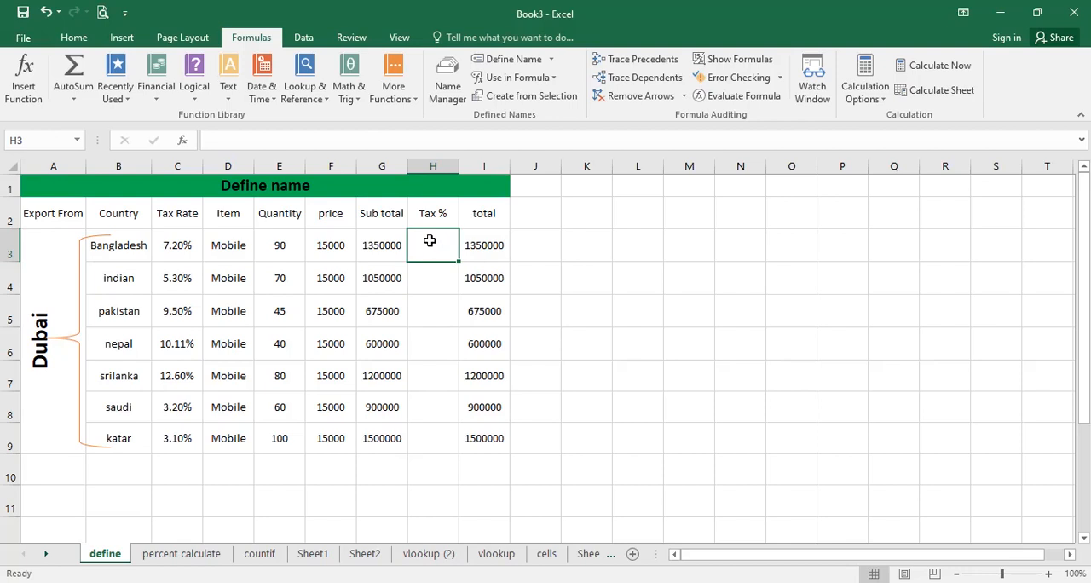
{"action": "type", "text": "10%"}
{"action": "key", "text": "Return"}
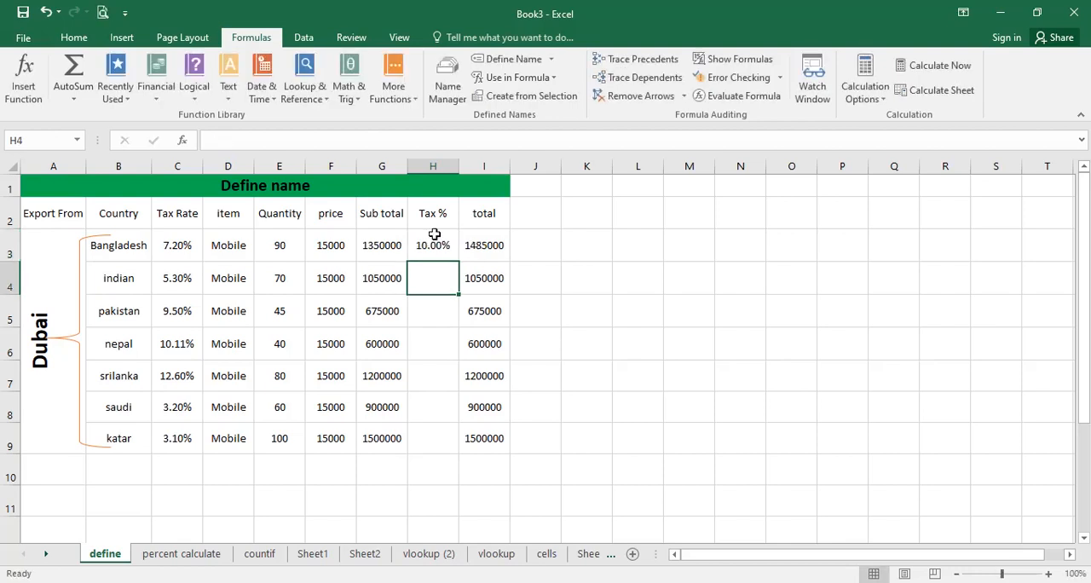
{"action": "left_click", "coordinate": [446, 247]}
{"action": "left_click", "coordinate": [483, 246]}
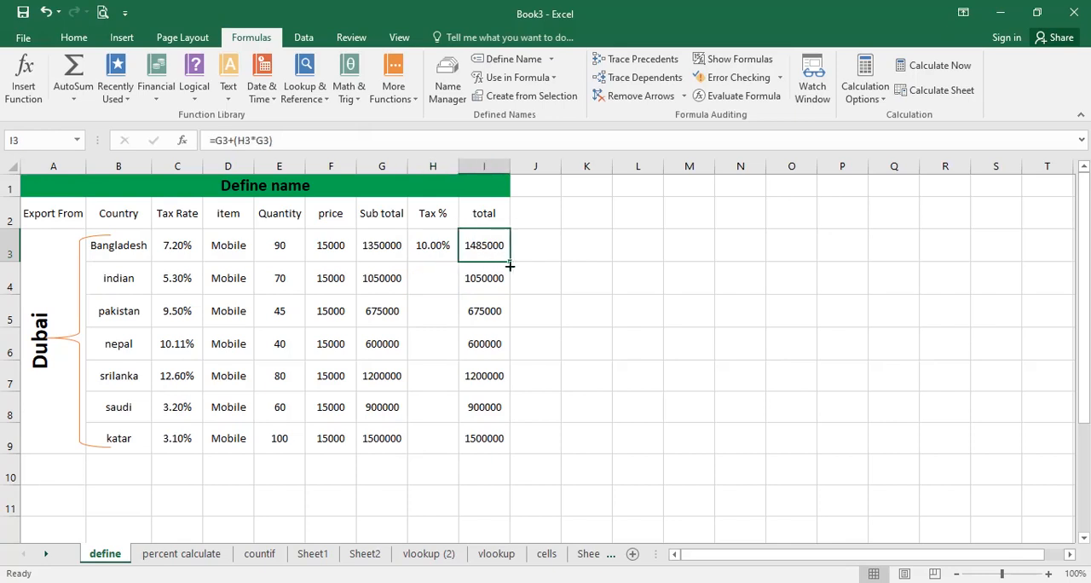
Set the Bangladesh row's Tax % in H3 to the defined name with the formula =bangladesh.
{"action": "left_click", "coordinate": [441, 248]}
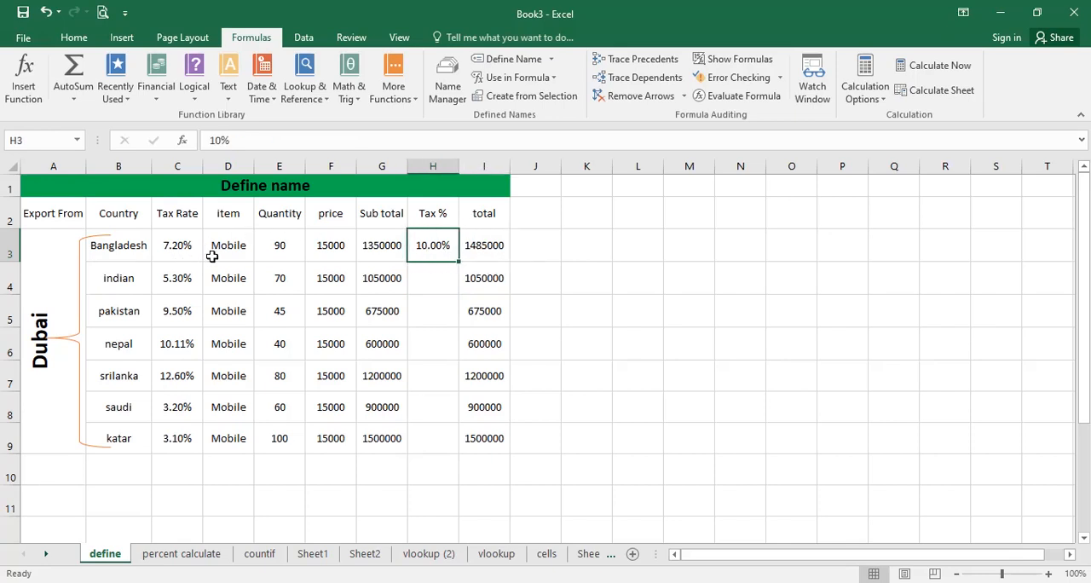
{"action": "type", "text": "="}
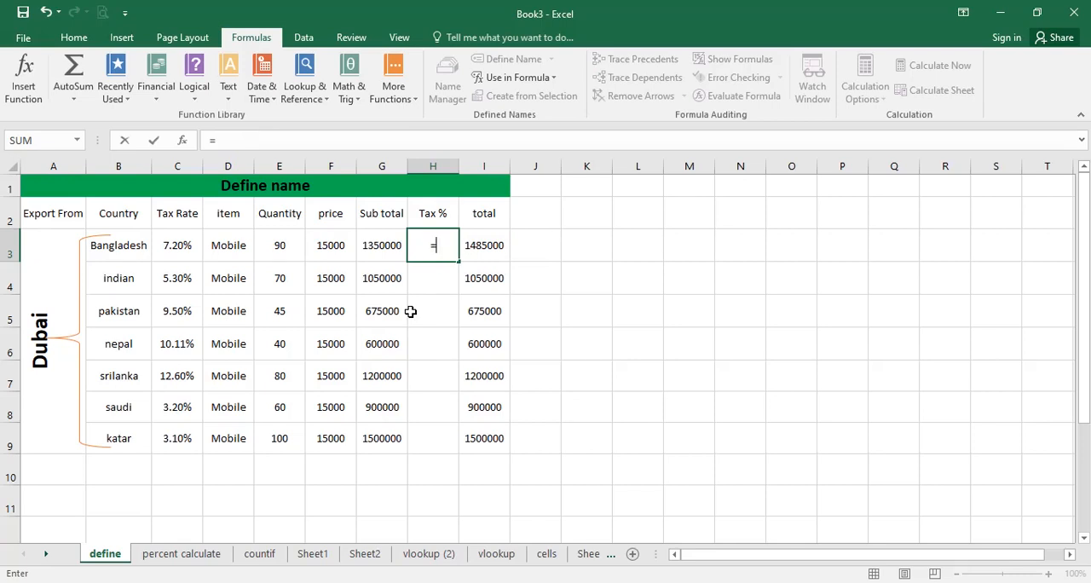
{"action": "type", "text": "ban"}
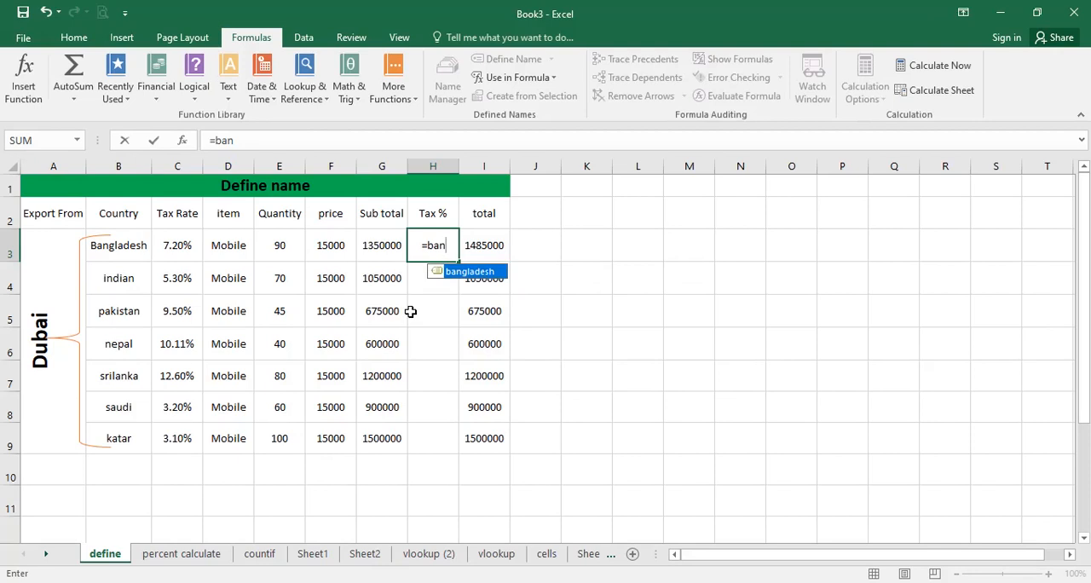
{"action": "double_click", "coordinate": [458, 272]}
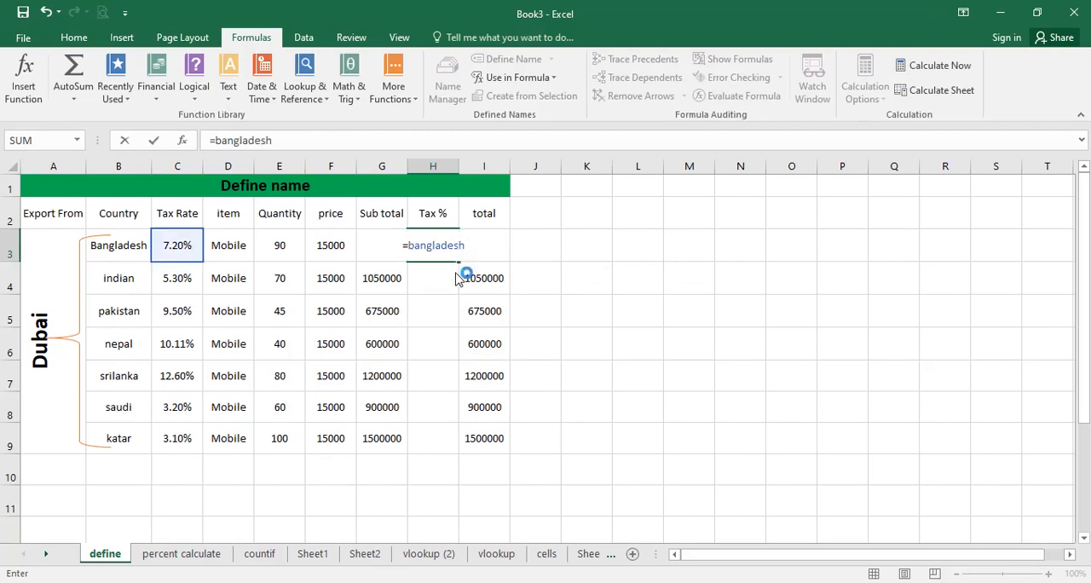
{"action": "key", "text": "Return"}
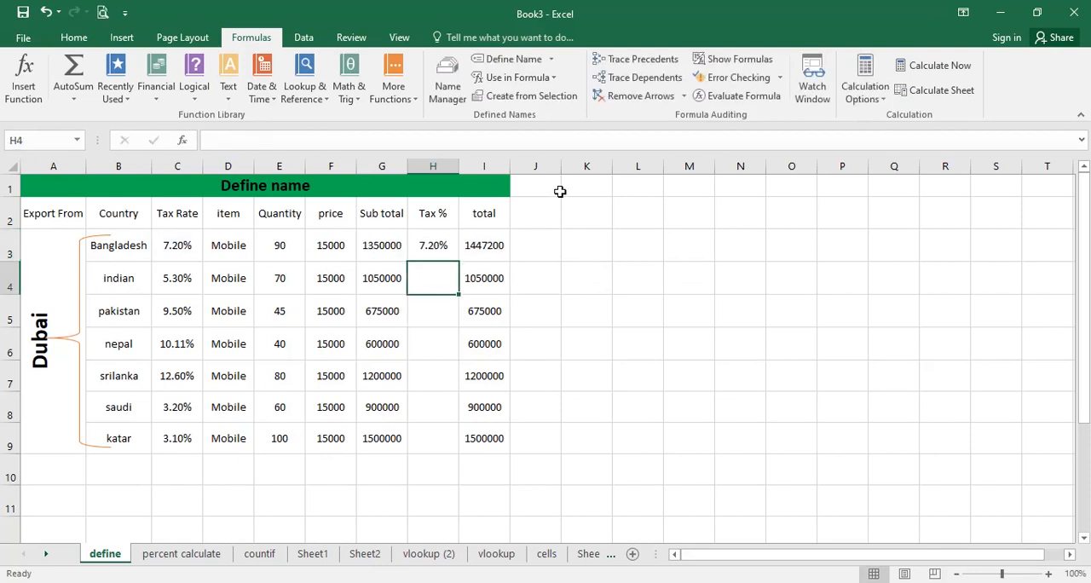
Fill the indian row's Tax % in H4 using the defined name formula =india.
{"action": "left_click", "coordinate": [424, 242]}
{"action": "left_click", "coordinate": [432, 277]}
{"action": "type", "text": "=ind"}
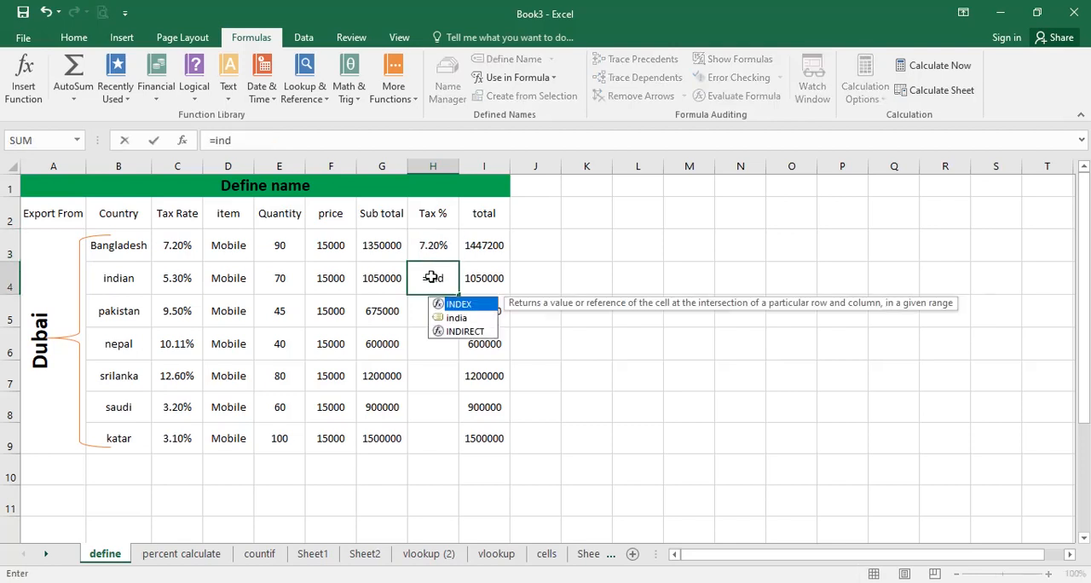
{"action": "double_click", "coordinate": [457, 318]}
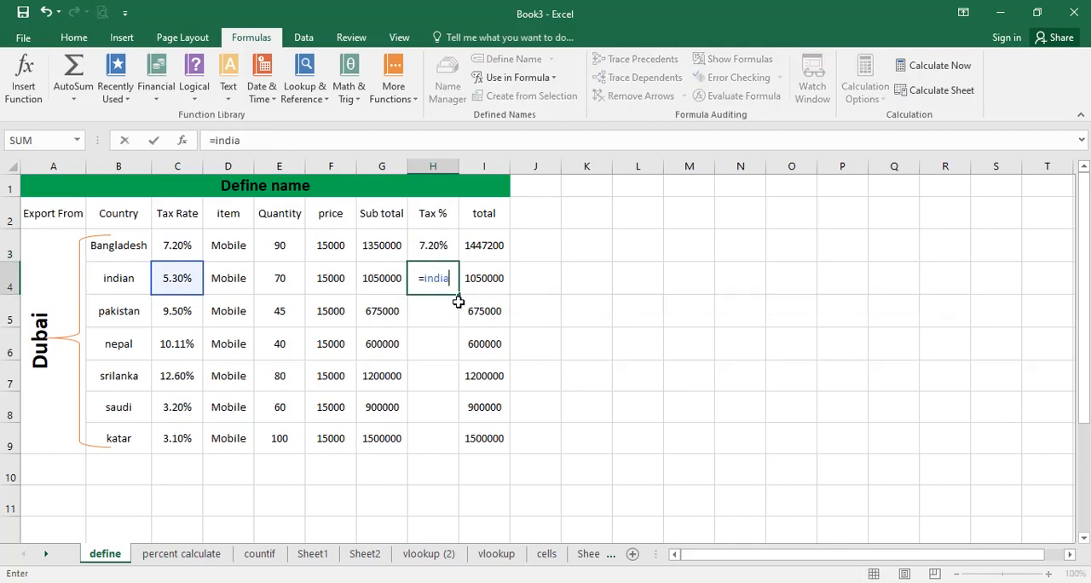
{"action": "key", "text": "Return"}
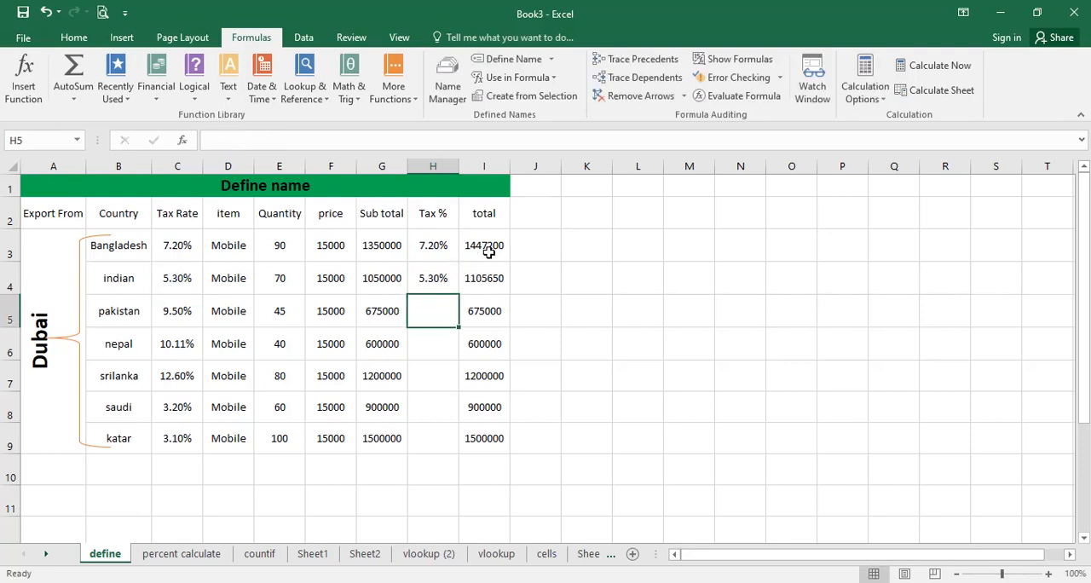
Assign the name bangladesh to the Bangladesh tax rate in cell C3.
{"action": "left_click", "coordinate": [439, 271]}
{"action": "left_click", "coordinate": [163, 249]}
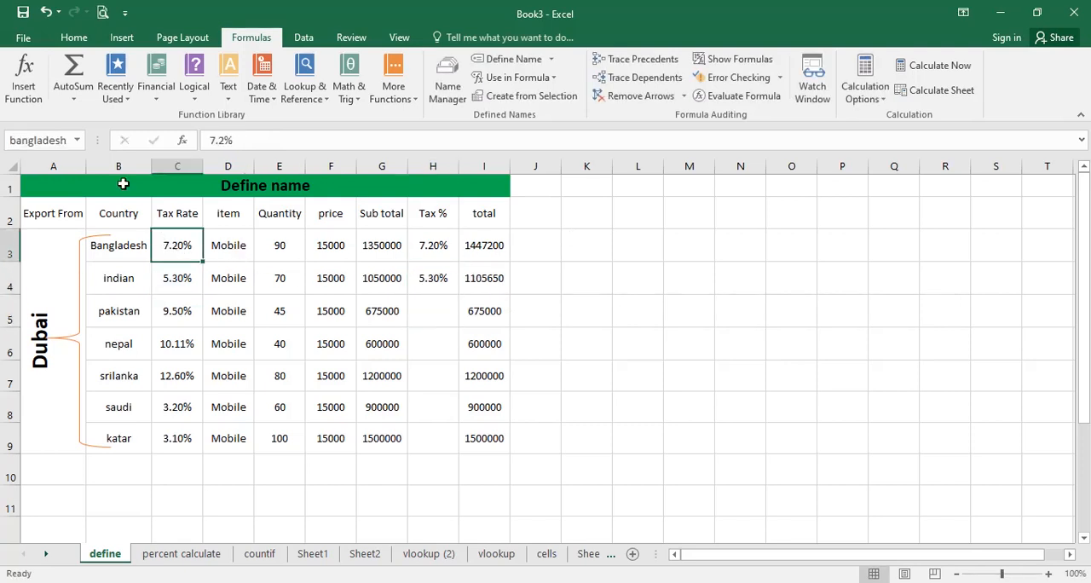
{"action": "left_click", "coordinate": [51, 140]}
{"action": "type", "text": "ba"}
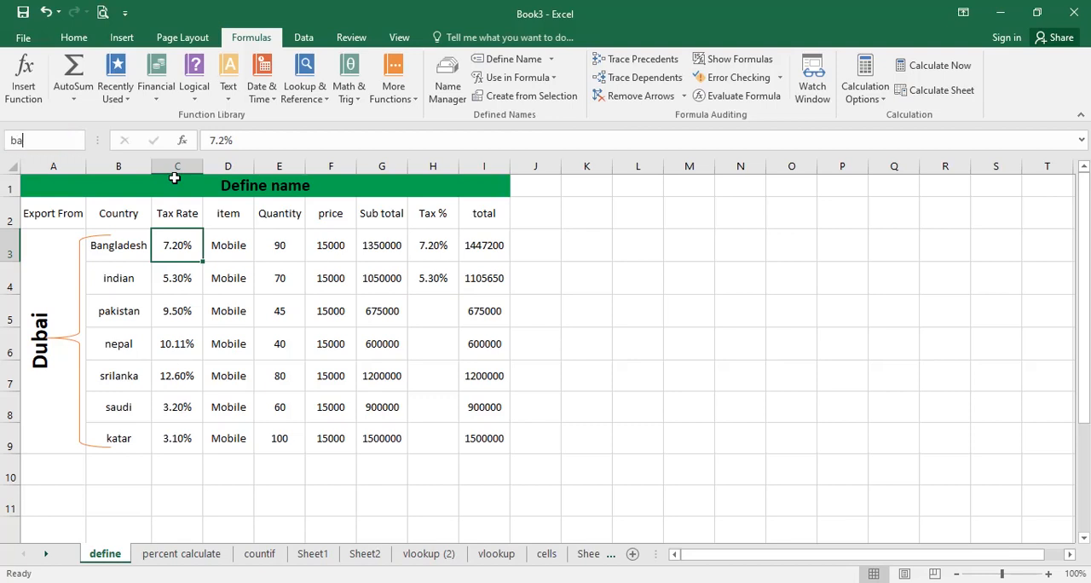
{"action": "type", "text": "ngladesh"}
{"action": "key", "text": "Return"}
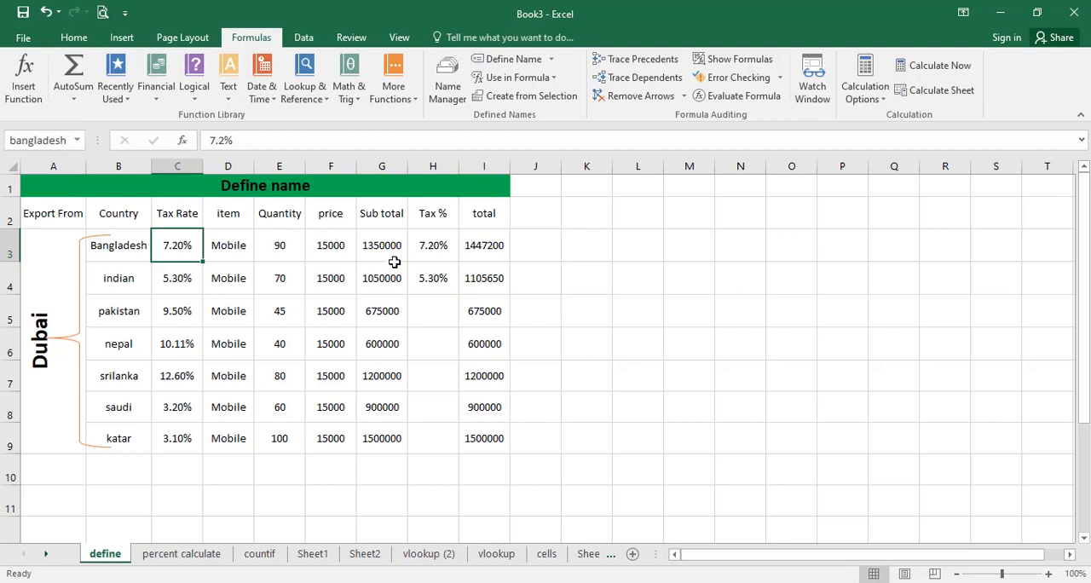
Display the sheet's formulas to examine the Bangladesh Tax % formula and the tax rates in C3:C9, and restore the normal value view.
{"action": "left_click", "coordinate": [436, 245]}
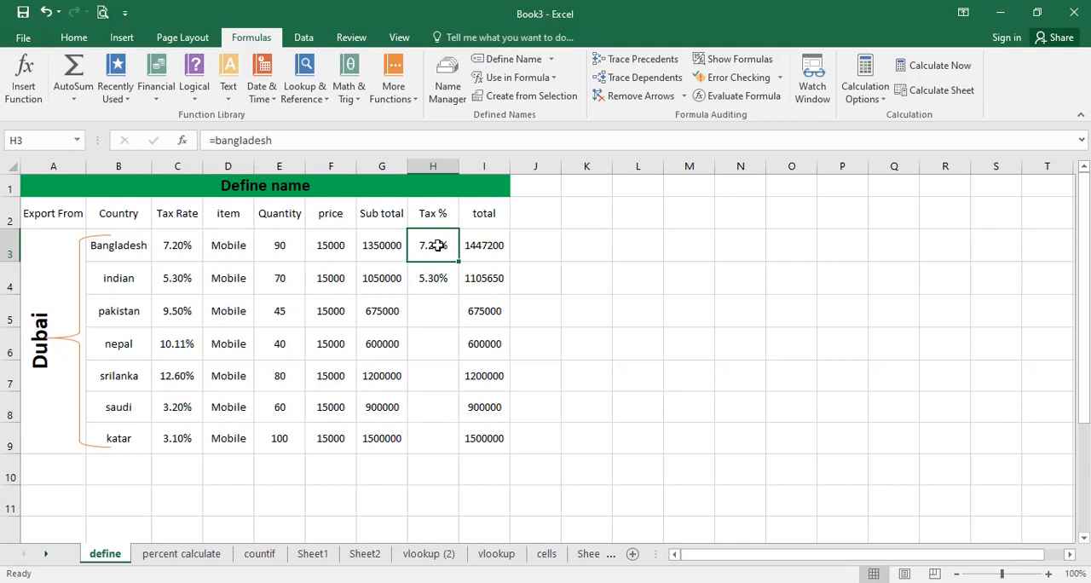
{"action": "key", "text": "ctrl+grave"}
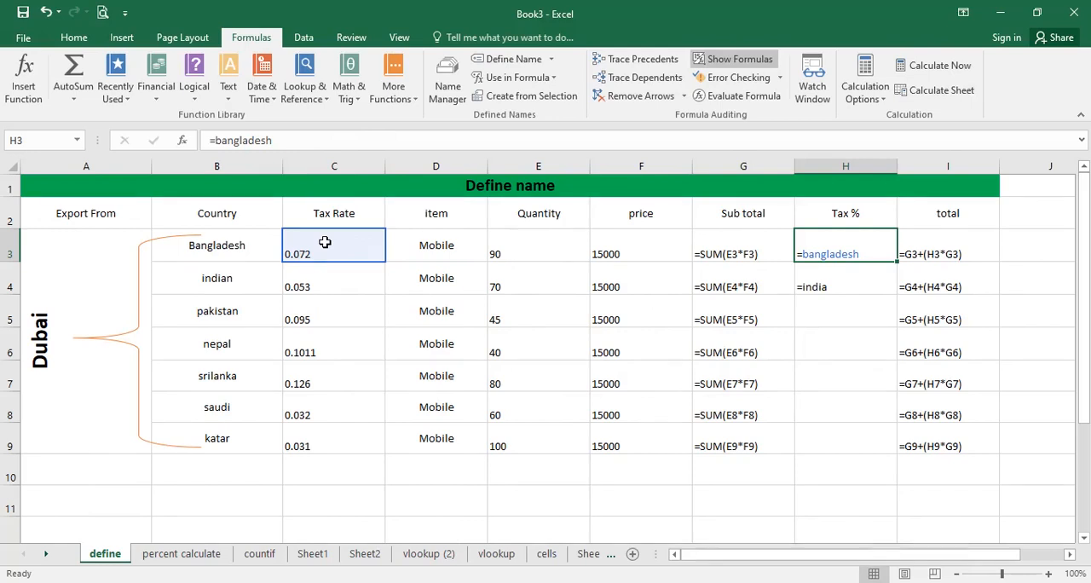
{"action": "left_click_drag", "start_coordinate": [325, 243], "coordinate": [302, 441]}
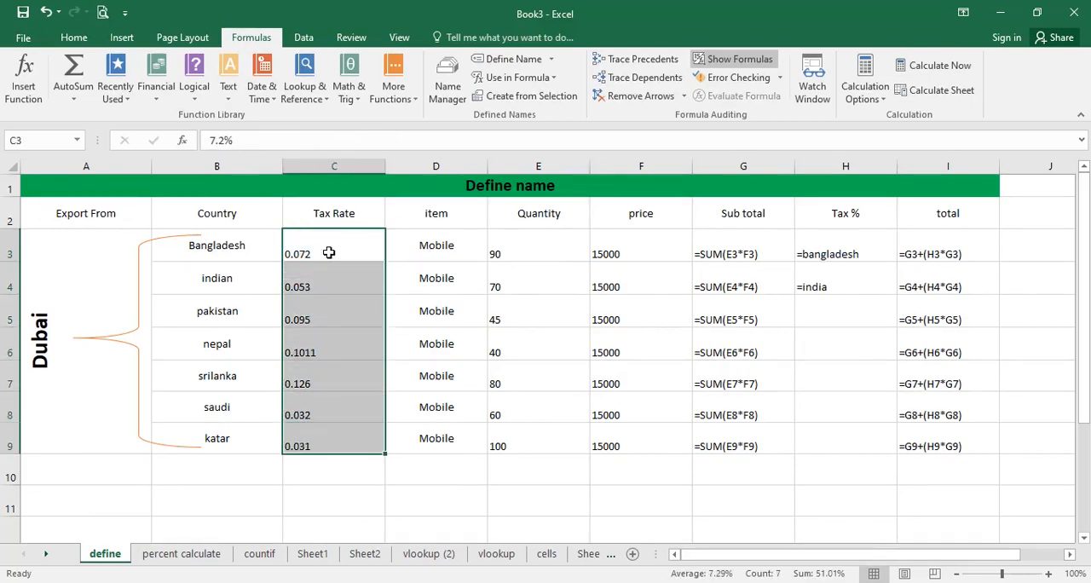
{"action": "left_click_drag", "start_coordinate": [324, 249], "coordinate": [329, 442]}
{"action": "left_click_drag", "start_coordinate": [316, 248], "coordinate": [336, 423]}
{"action": "key", "text": "ctrl+grave"}
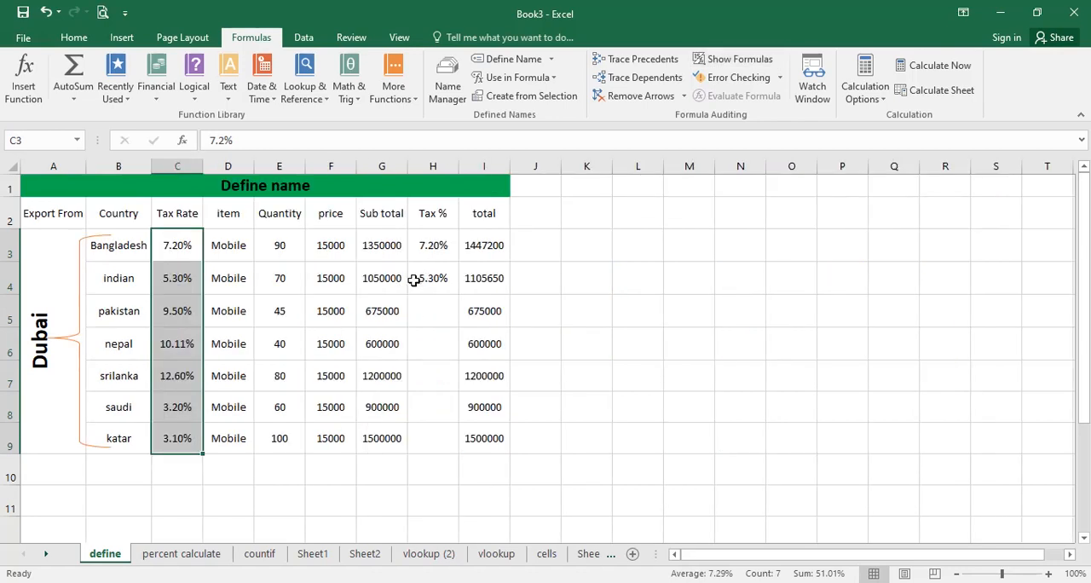
{"action": "left_click", "coordinate": [178, 247]}
Fill the Tax % formulas from H3:H4 down to H9 and check the copied formulas.
{"action": "left_click_drag", "start_coordinate": [440, 256], "coordinate": [458, 454]}
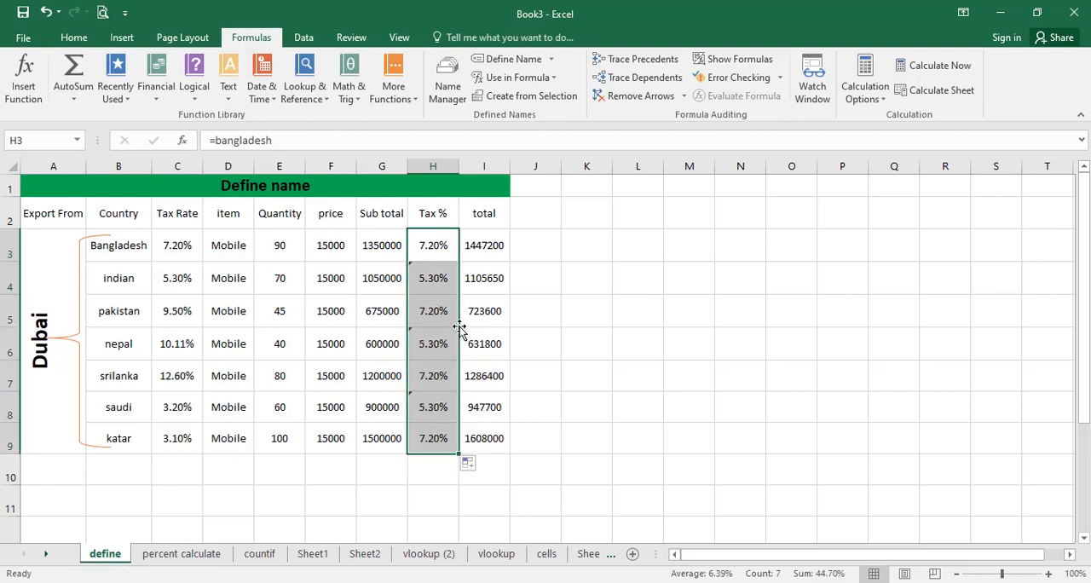
{"action": "left_click", "coordinate": [434, 343]}
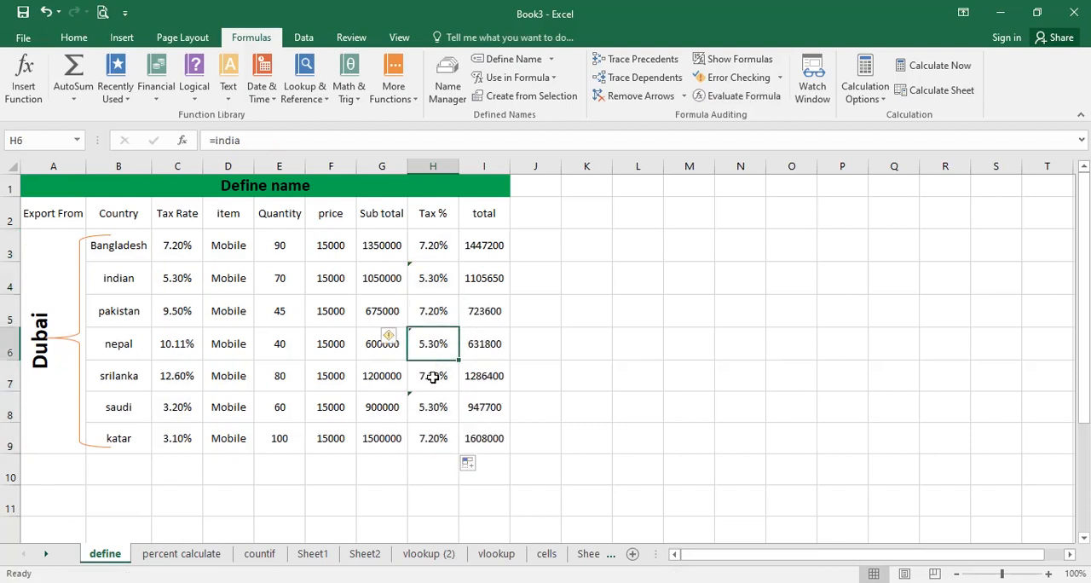
{"action": "left_click", "coordinate": [433, 375]}
{"action": "left_click", "coordinate": [432, 409]}
{"action": "left_click", "coordinate": [433, 437]}
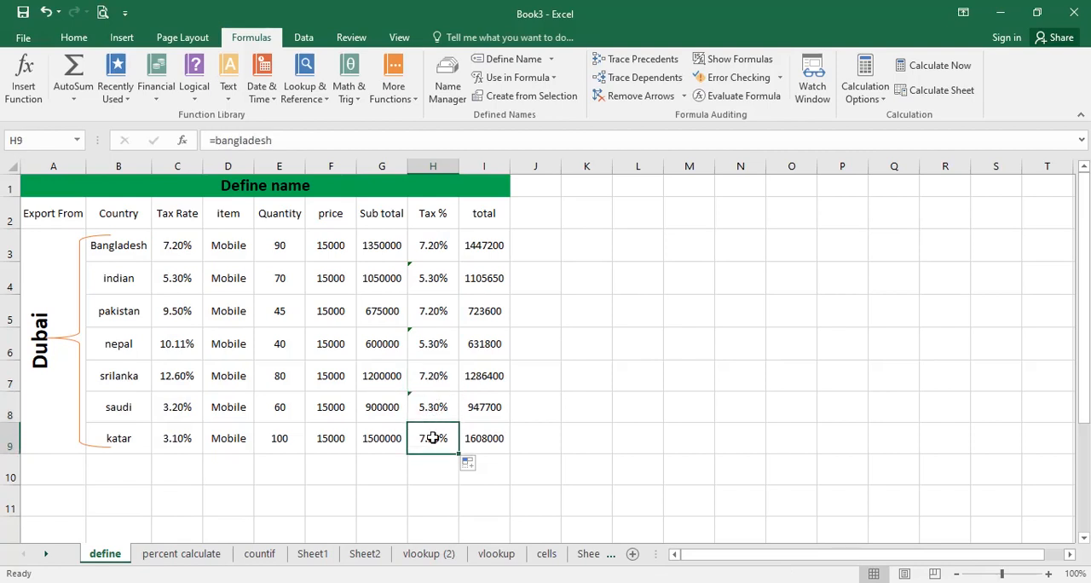
{"action": "left_click_drag", "start_coordinate": [441, 242], "coordinate": [435, 312]}
Set the pakistan row's Tax % in H5 to the defined name with the formula =pakistan.
{"action": "left_click", "coordinate": [433, 313]}
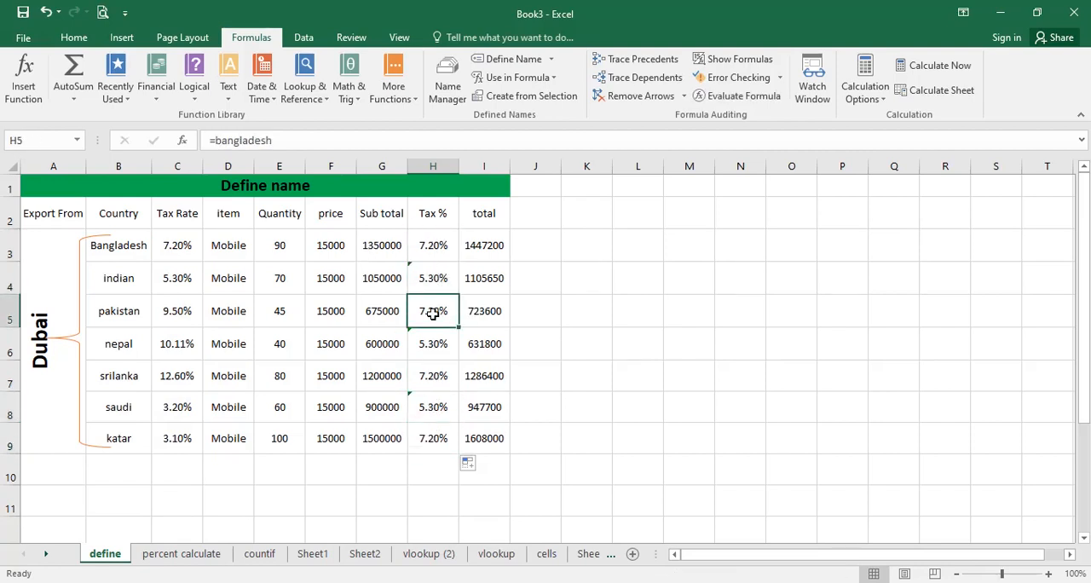
{"action": "type", "text": "=paki"}
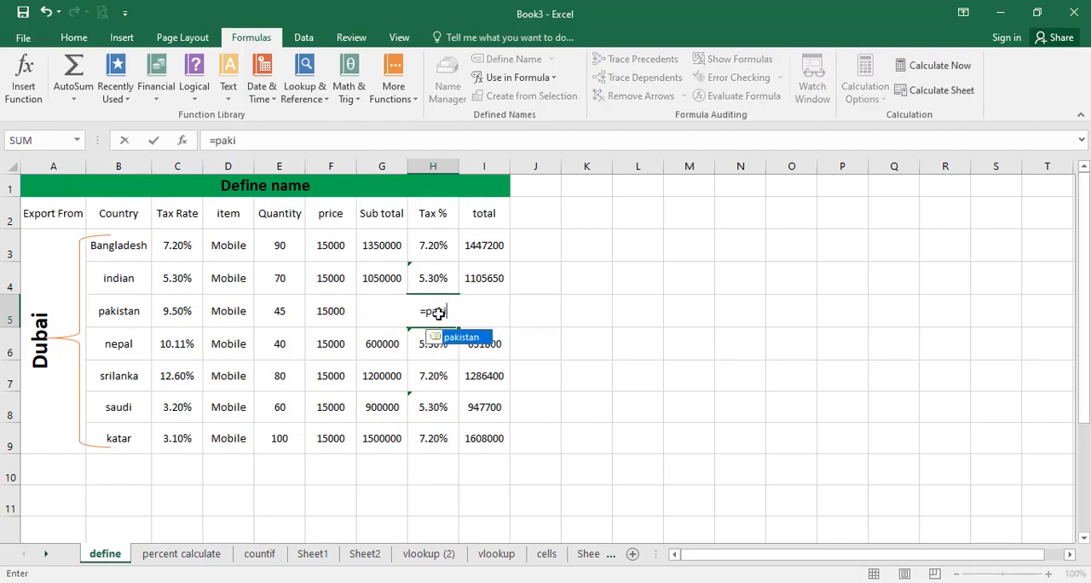
{"action": "key", "text": "Tab"}
{"action": "key", "text": "BackSpace"}
{"action": "key", "text": "BackSpace"}
{"action": "key", "text": "BackSpace"}
{"action": "key", "text": "BackSpace"}
{"action": "key", "text": "BackSpace"}
{"action": "double_click", "coordinate": [478, 341]}
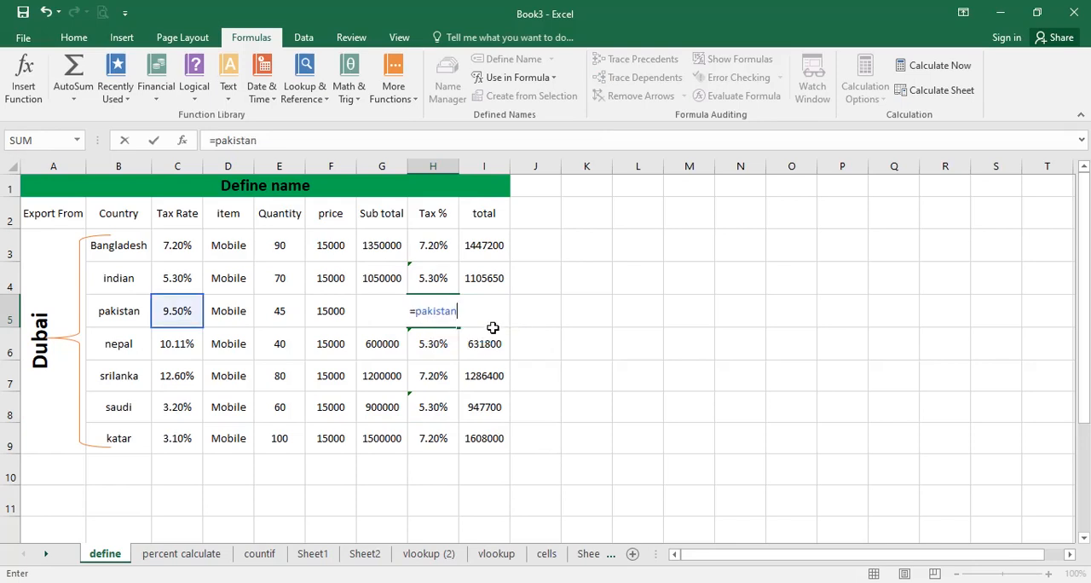
{"action": "key", "text": "Return"}
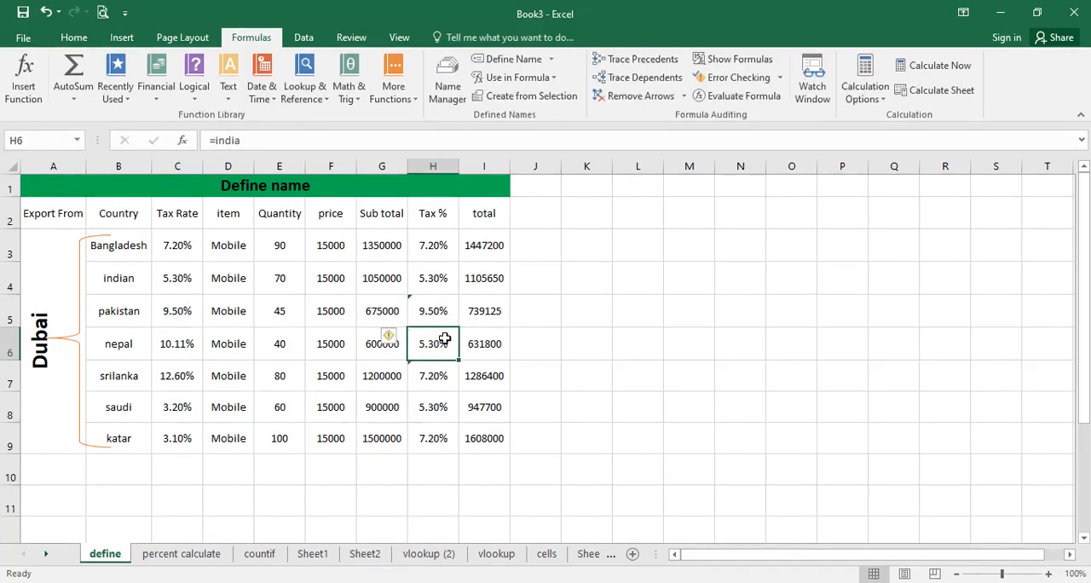
Clear the Tax % cells H5:H9 and check the indian row's formula in H4.
{"action": "left_click_drag", "start_coordinate": [436, 317], "coordinate": [433, 434]}
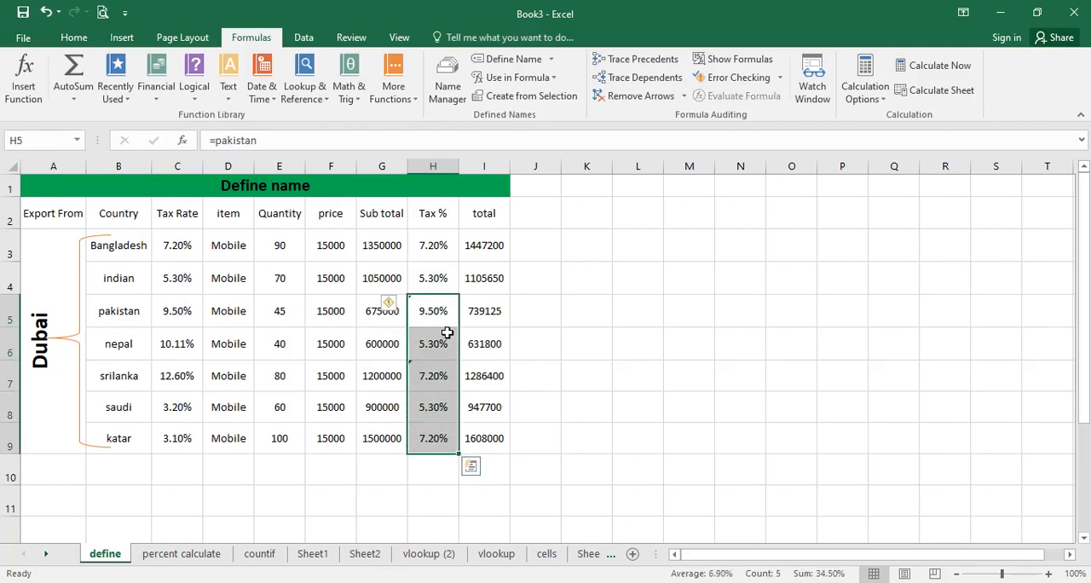
{"action": "key", "text": "Delete"}
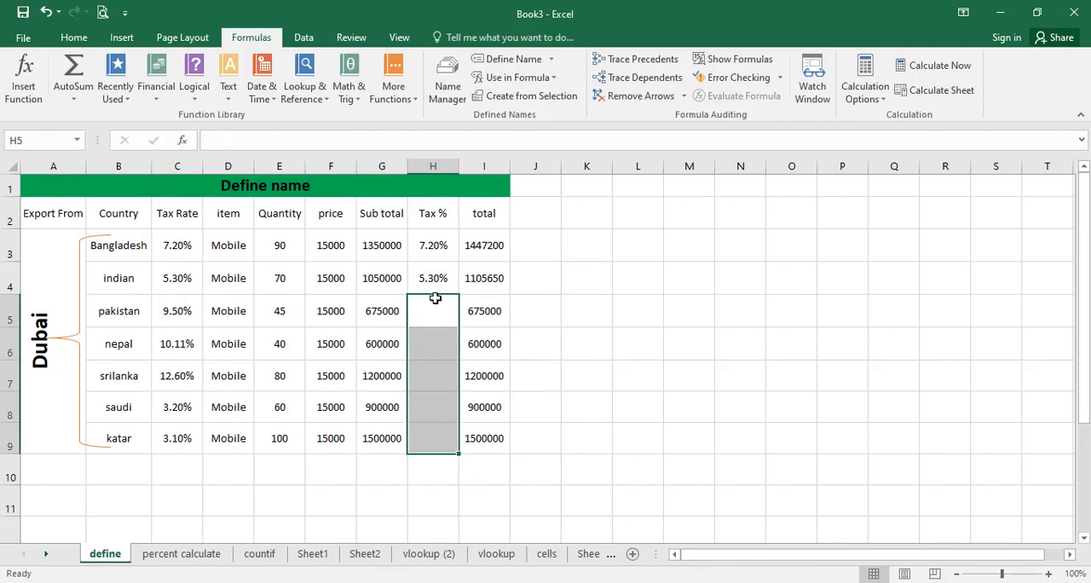
{"action": "left_click", "coordinate": [435, 297]}
{"action": "left_click", "coordinate": [418, 265]}
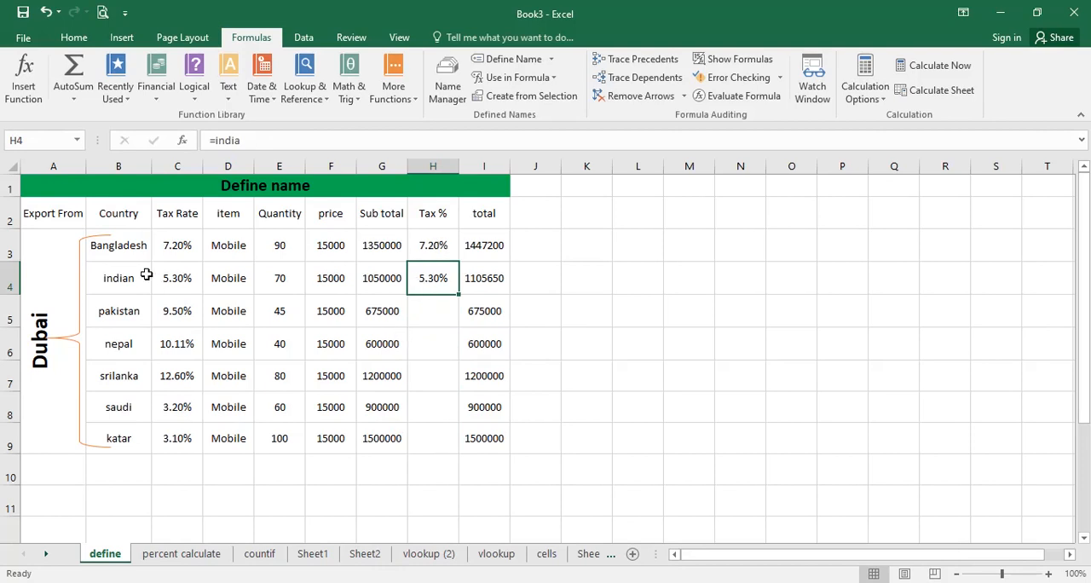
Examine the export table's tax rates and prices, the pakistan Sub total formula in G5 and the Bangladesh Tax % formula in H3.
{"action": "left_click_drag", "start_coordinate": [134, 254], "coordinate": [487, 427]}
{"action": "left_click", "coordinate": [311, 272]}
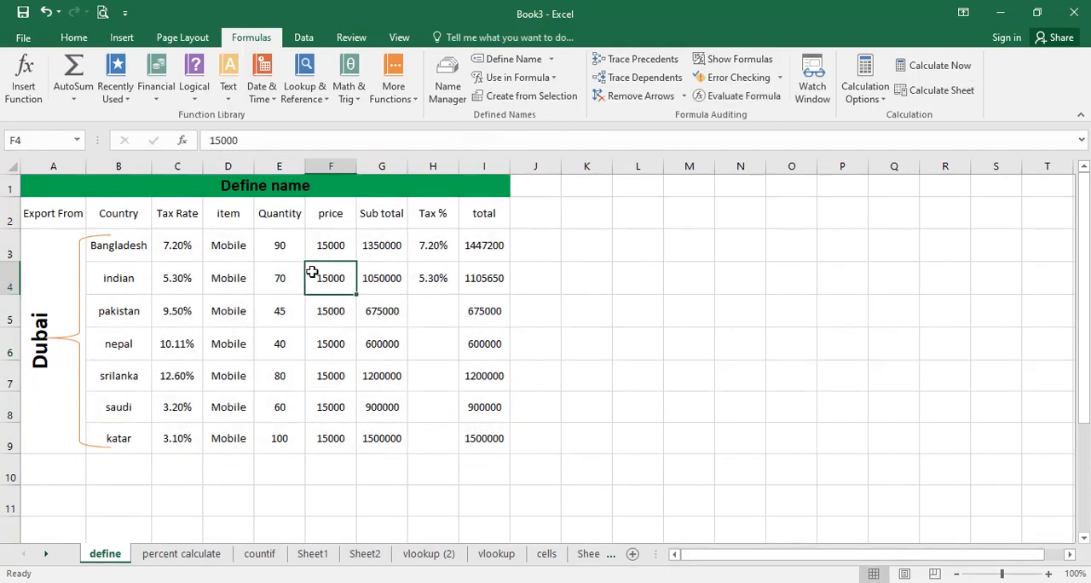
{"action": "left_click_drag", "start_coordinate": [177, 245], "coordinate": [229, 311]}
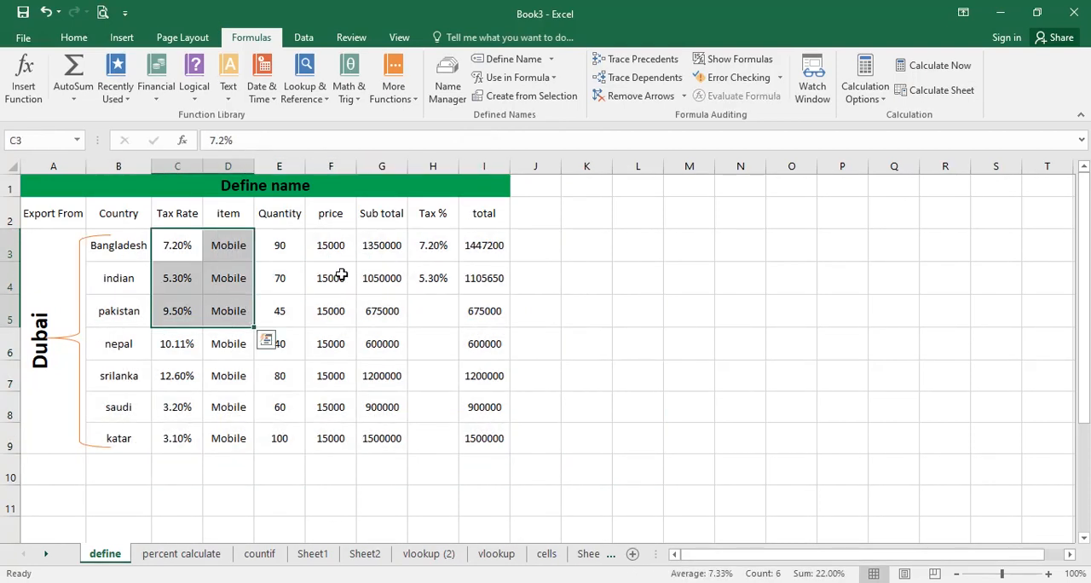
{"action": "left_click", "coordinate": [244, 300]}
{"action": "left_click", "coordinate": [370, 308]}
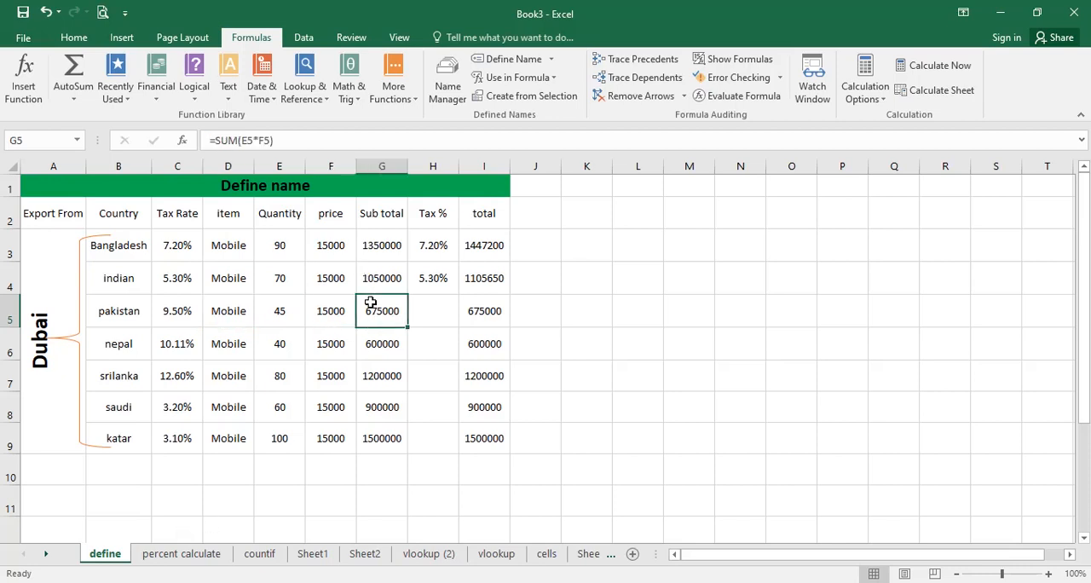
{"action": "left_click", "coordinate": [410, 251]}
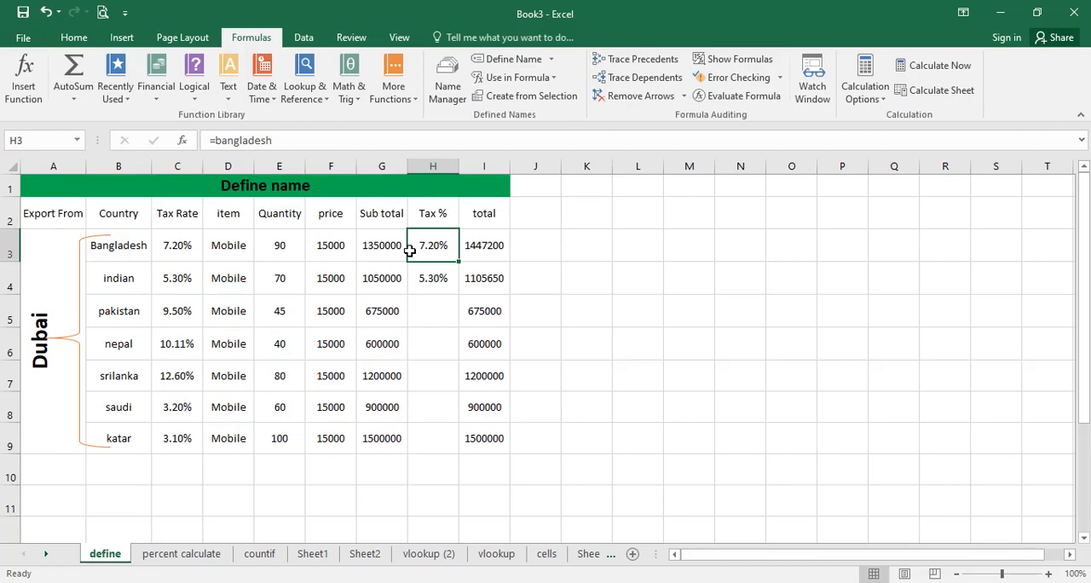
Review the workbook's defined names and the cells they refer to in the Name Manager, and close it.
{"action": "left_click", "coordinate": [444, 85]}
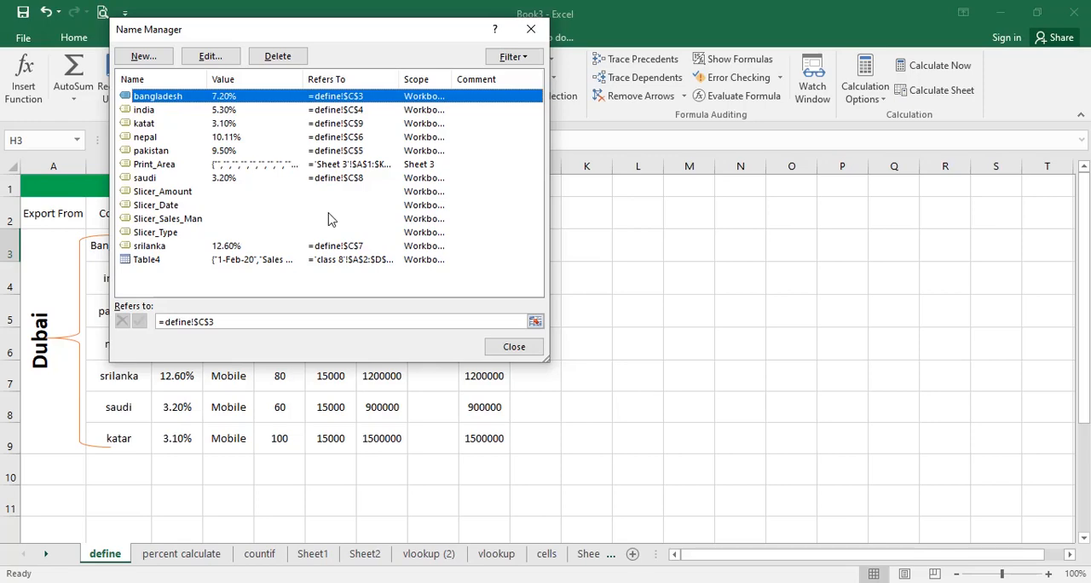
{"action": "left_click", "coordinate": [514, 346]}
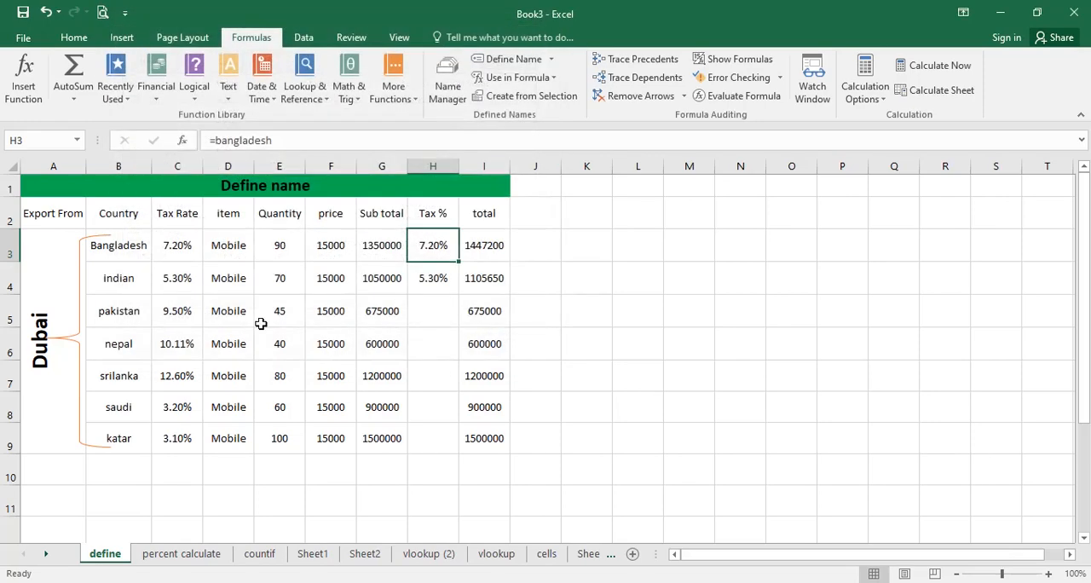
{"action": "left_click", "coordinate": [258, 319]}
{"action": "left_click", "coordinate": [258, 191]}
Calculate the average of the defined name in cell K4 with the formula =AVERAGE(bangladesh) and check the entered formula.
{"action": "left_click", "coordinate": [614, 287]}
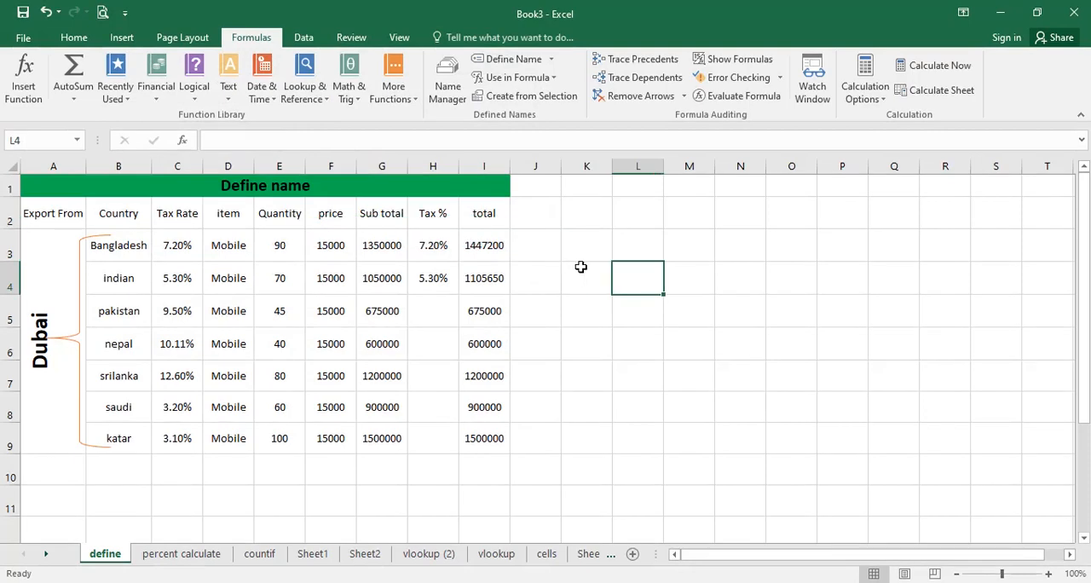
{"action": "left_click", "coordinate": [584, 269]}
{"action": "type", "text": "=va"}
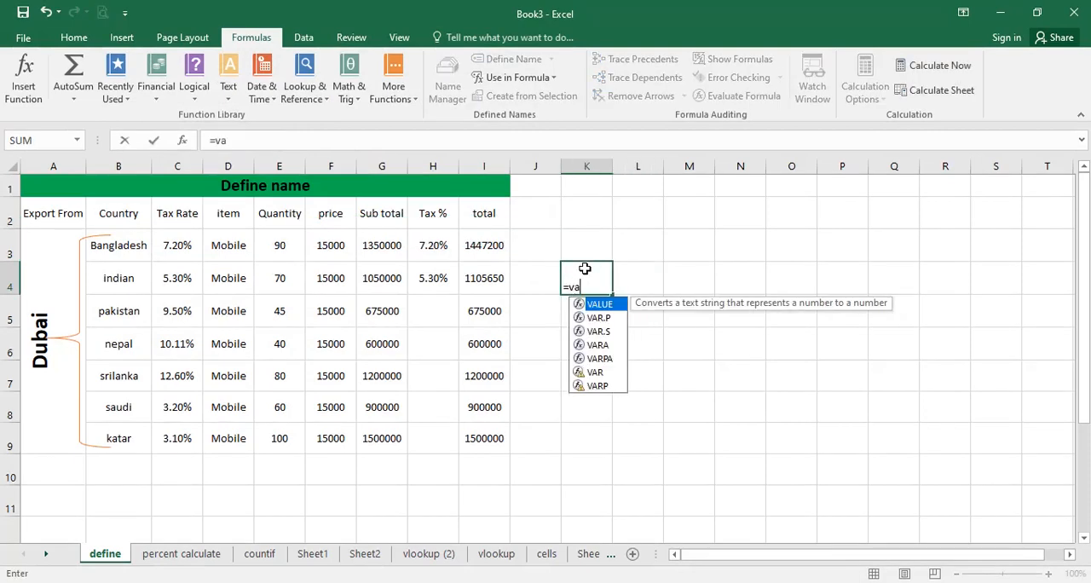
{"action": "key", "text": "BackSpace"}
{"action": "key", "text": "BackSpace"}
{"action": "type", "text": "ave"}
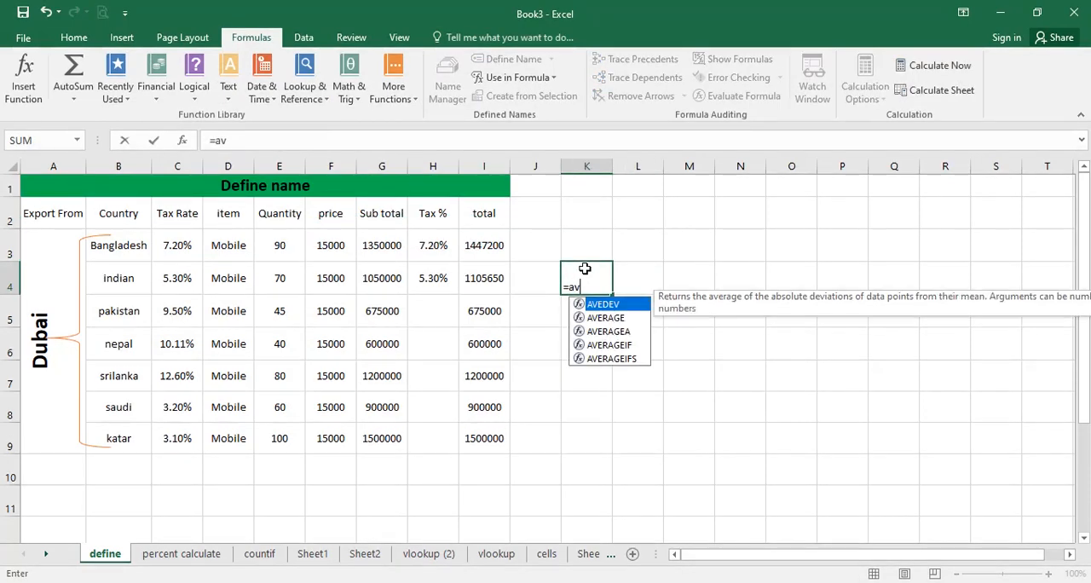
{"action": "double_click", "coordinate": [610, 317]}
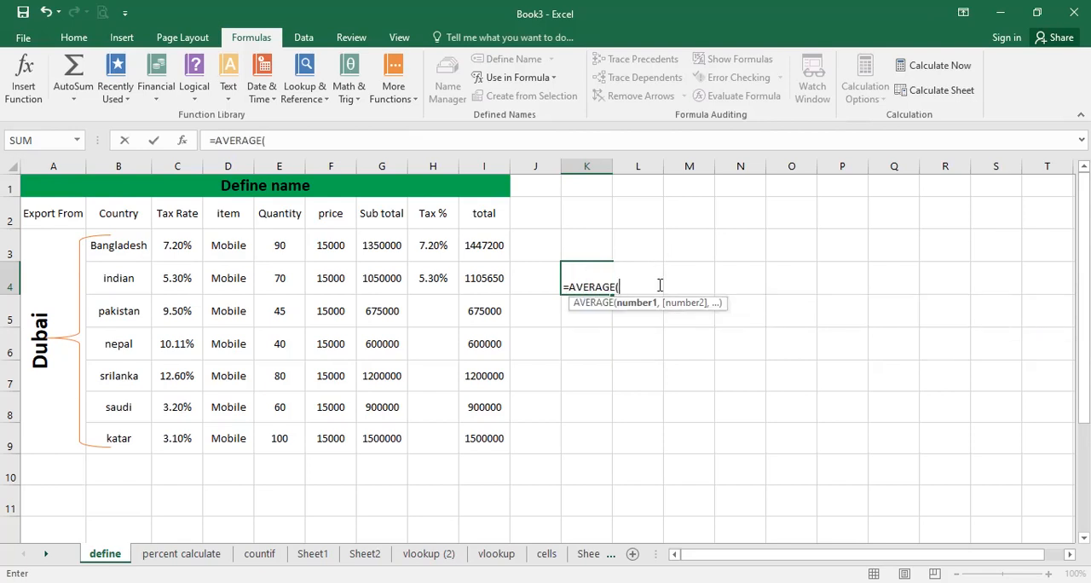
{"action": "type", "text": "tax"}
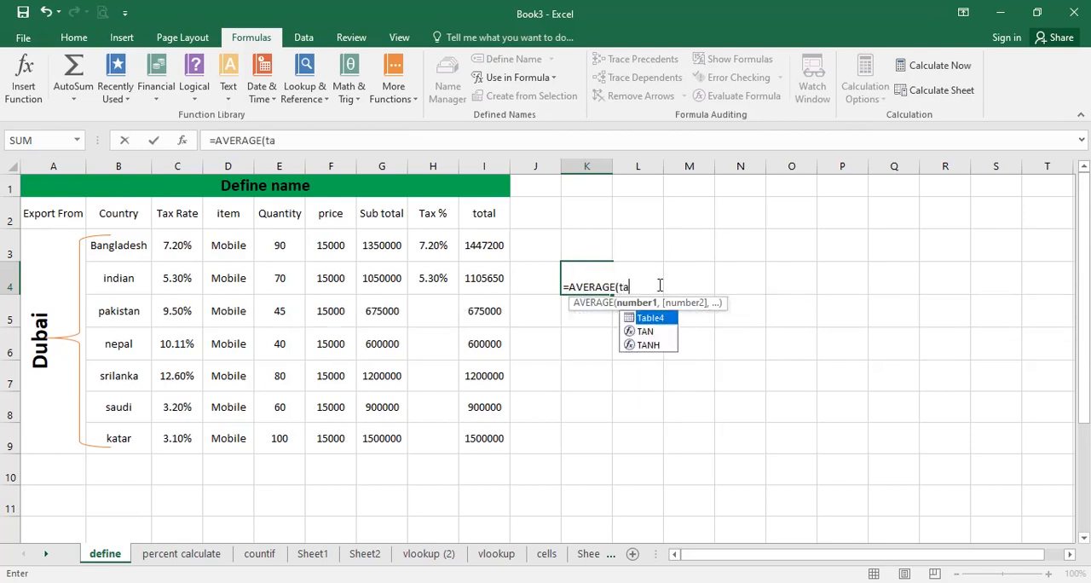
{"action": "key", "text": "BackSpace"}
{"action": "key", "text": "BackSpace"}
{"action": "key", "text": "BackSpace"}
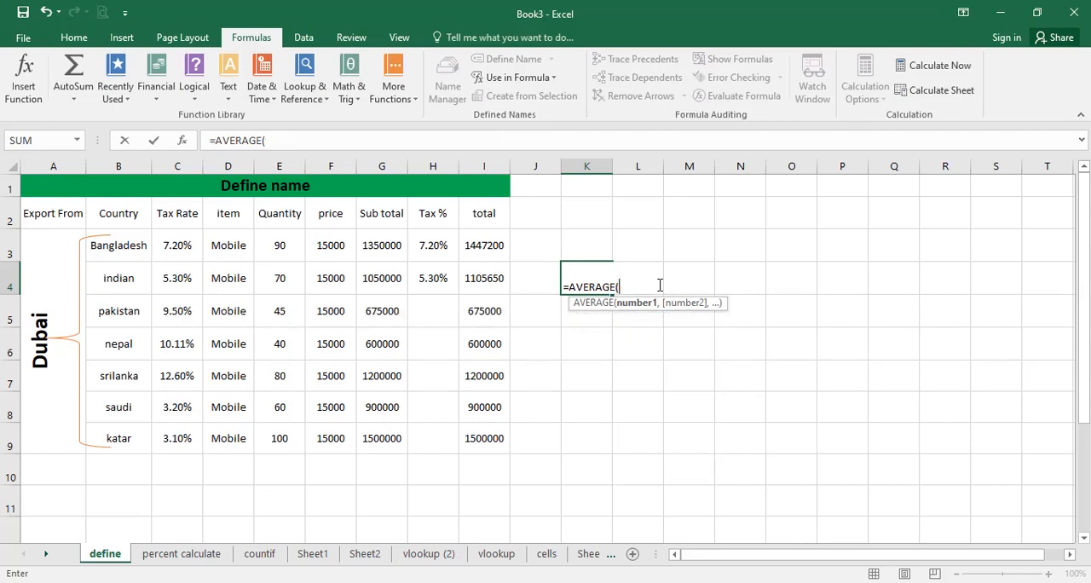
{"action": "type", "text": "ban"}
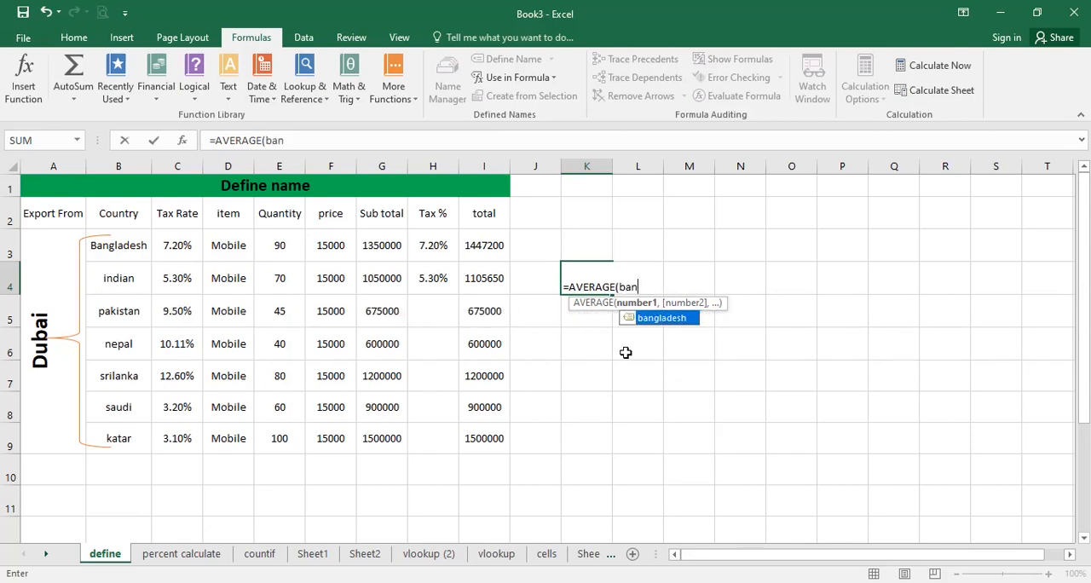
{"action": "double_click", "coordinate": [658, 317]}
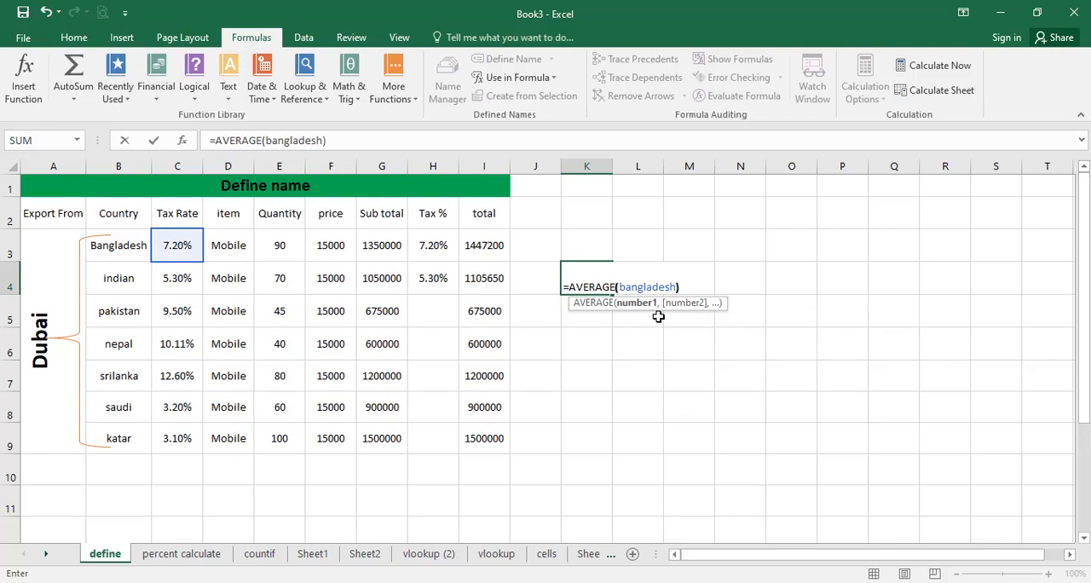
{"action": "key", "text": "Return"}
{"action": "left_click", "coordinate": [578, 282]}
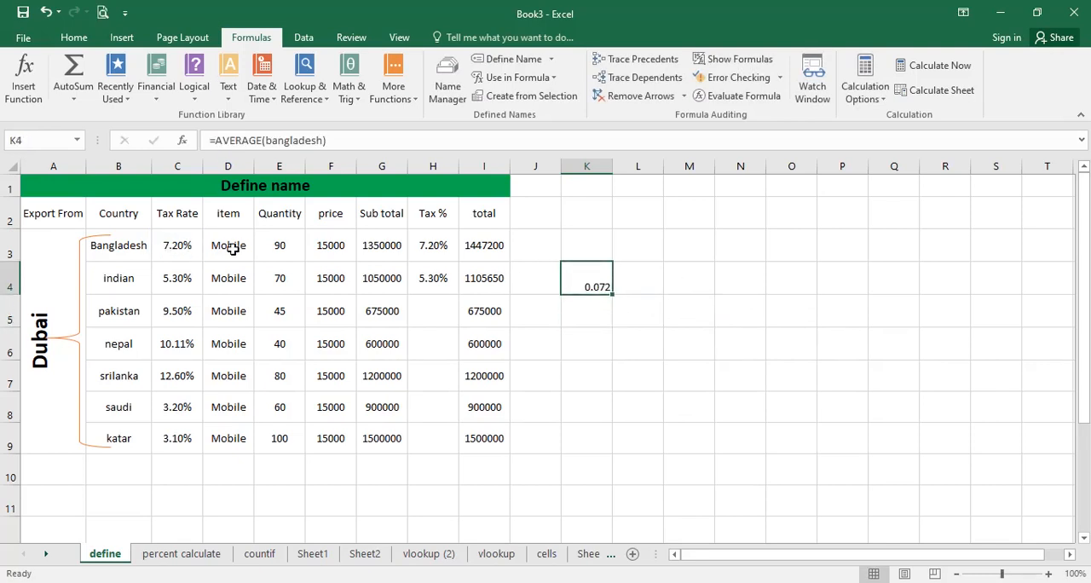
{"action": "left_click_drag", "start_coordinate": [872, 252], "coordinate": [545, 371]}
{"action": "left_click", "coordinate": [980, 264]}
{"action": "left_click", "coordinate": [960, 220]}
{"action": "left_click", "coordinate": [598, 279]}
{"action": "left_click_drag", "start_coordinate": [597, 282], "coordinate": [653, 310]}
{"action": "left_click", "coordinate": [711, 304]}
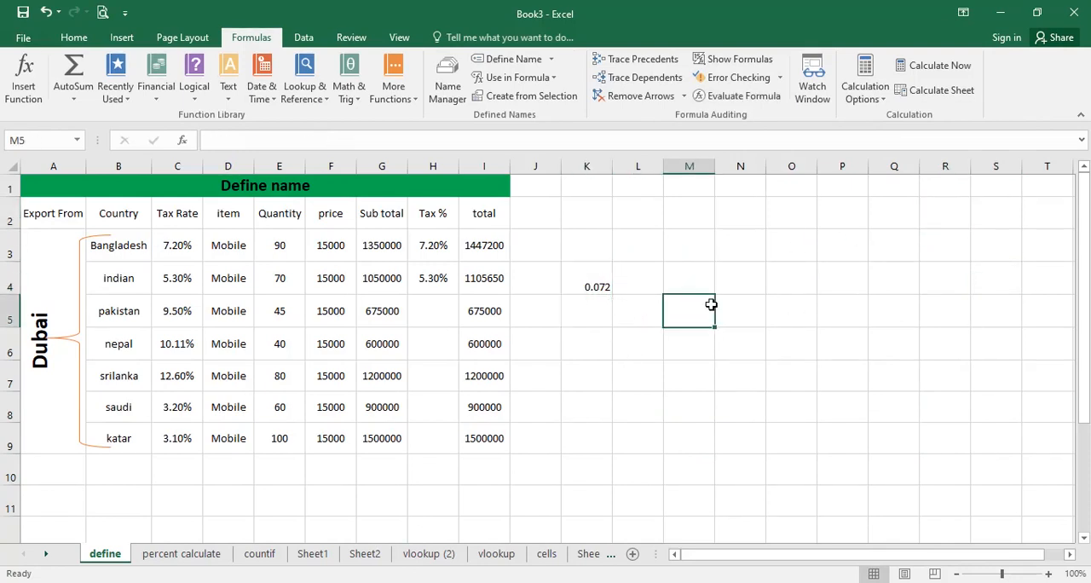